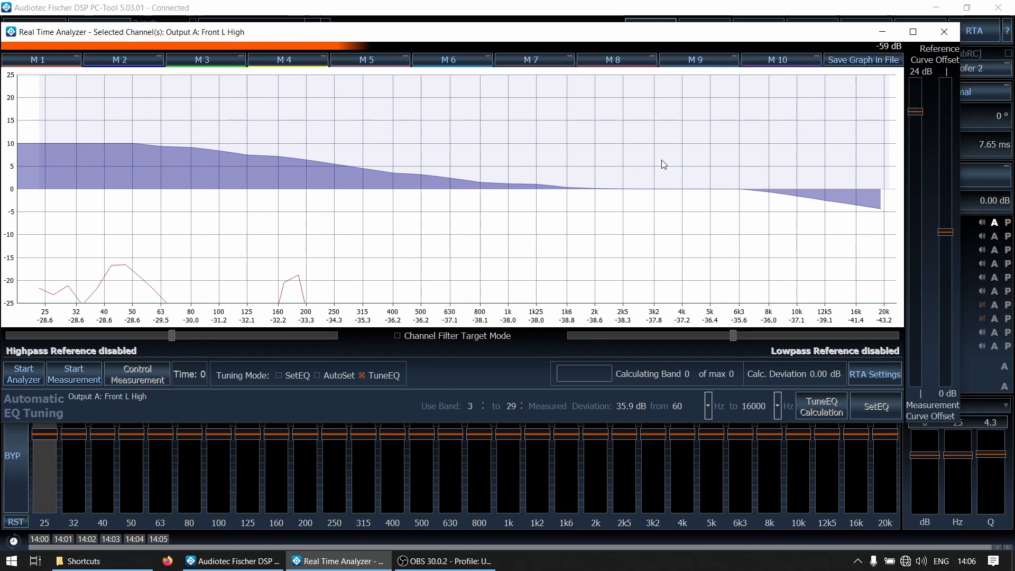
# Close the Real Time Analyzer and review the phase, polarity and time configuration of the output channels.
pyautogui.click(942, 32)
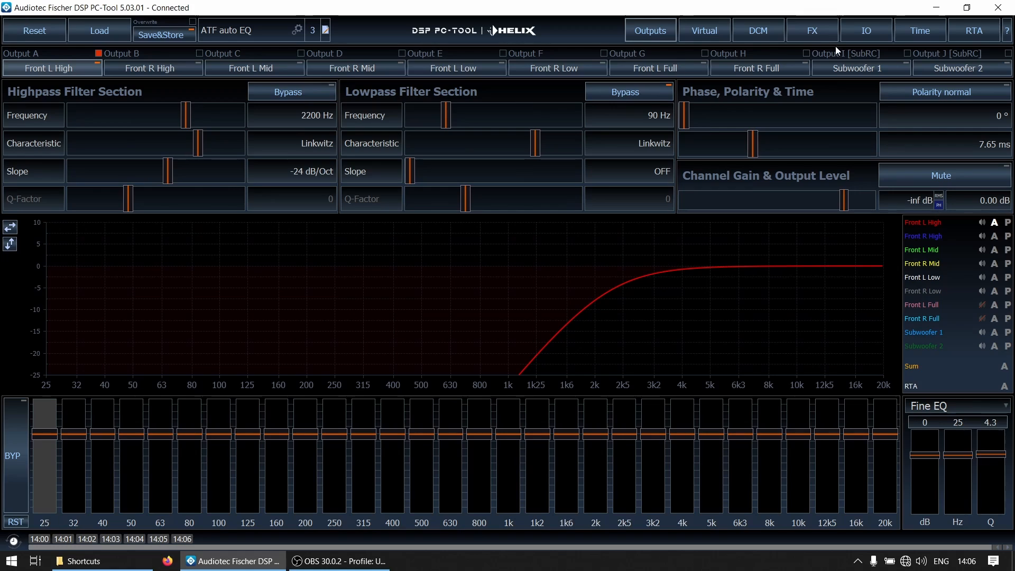
pyautogui.click(928, 36)
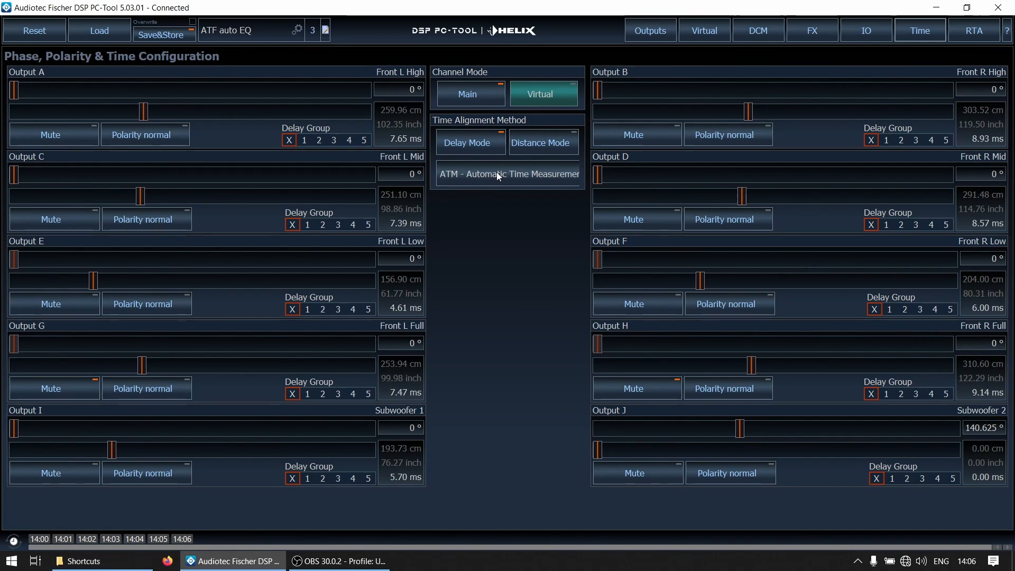
pyautogui.click(655, 31)
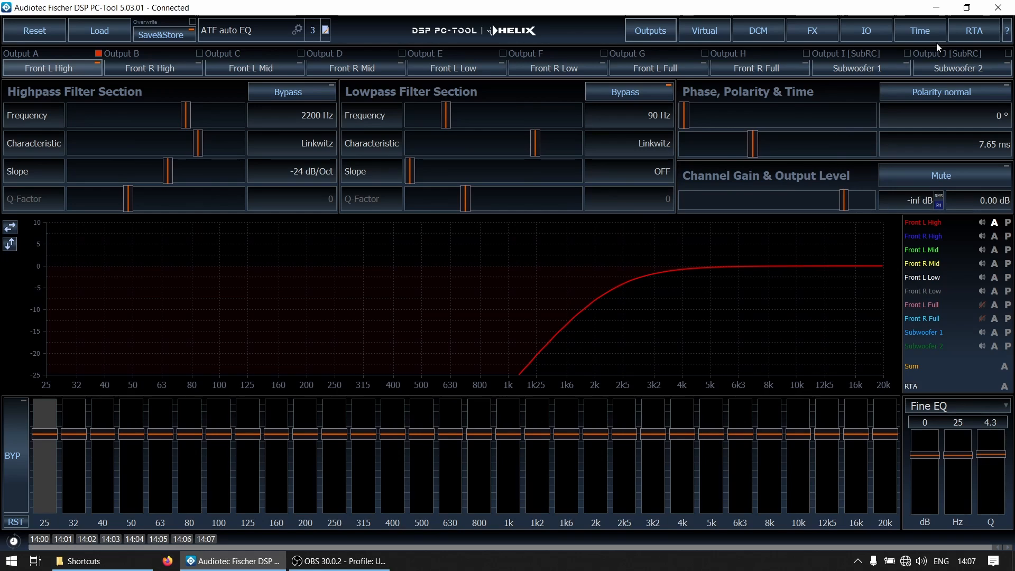
pyautogui.click(974, 30)
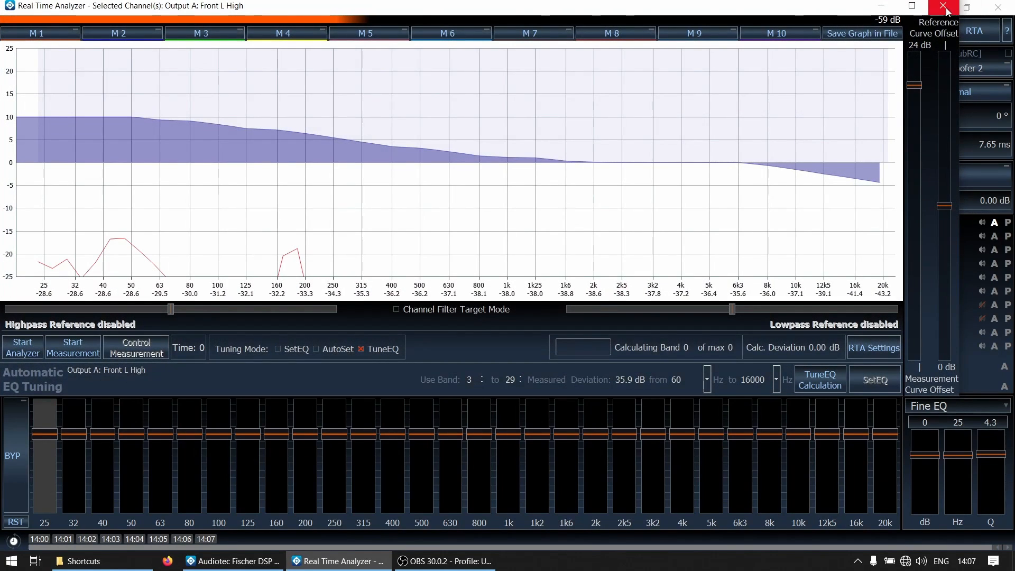
pyautogui.click(942, 7)
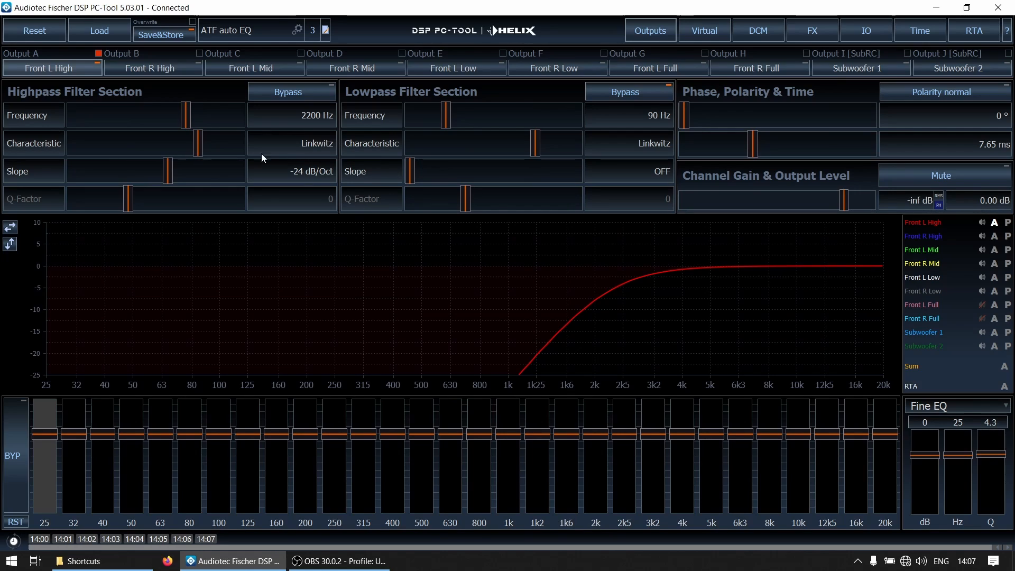
# Review the crossover filter settings of Front R High, Front L Mid, Front R Low, Subwoofer 1 and Subwoofer 2.
pyautogui.click(155, 69)
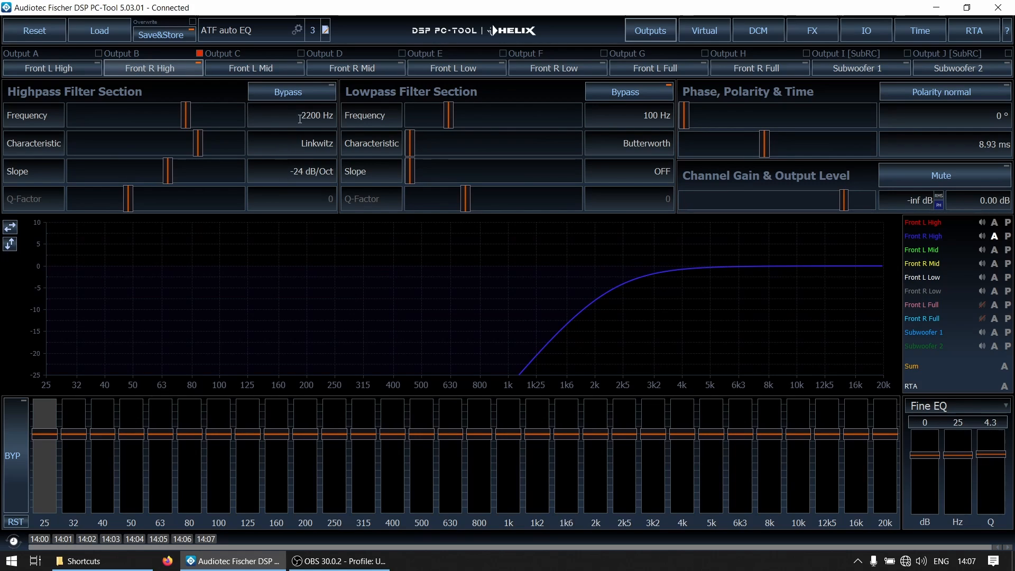
pyautogui.click(256, 74)
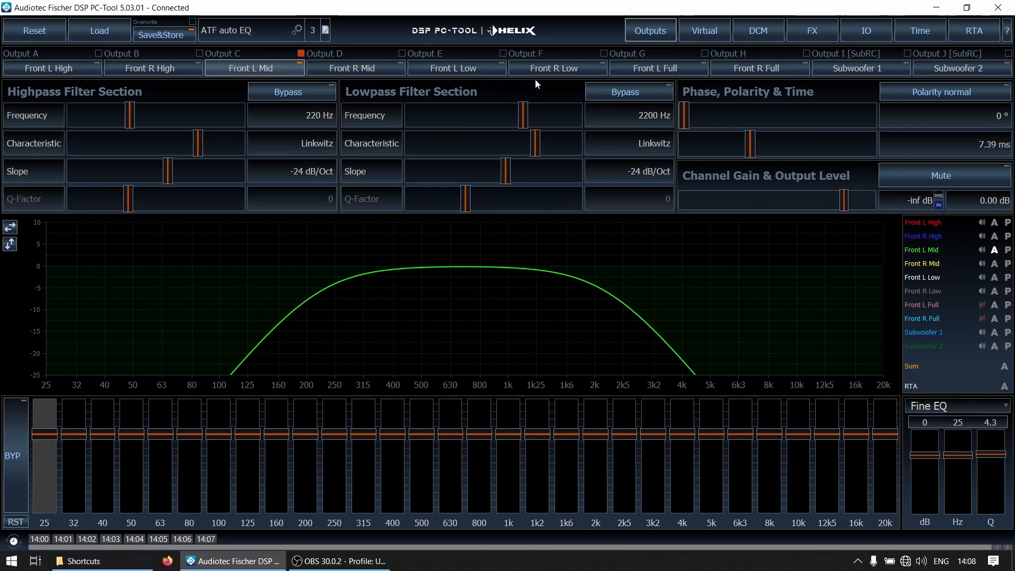
pyautogui.click(565, 71)
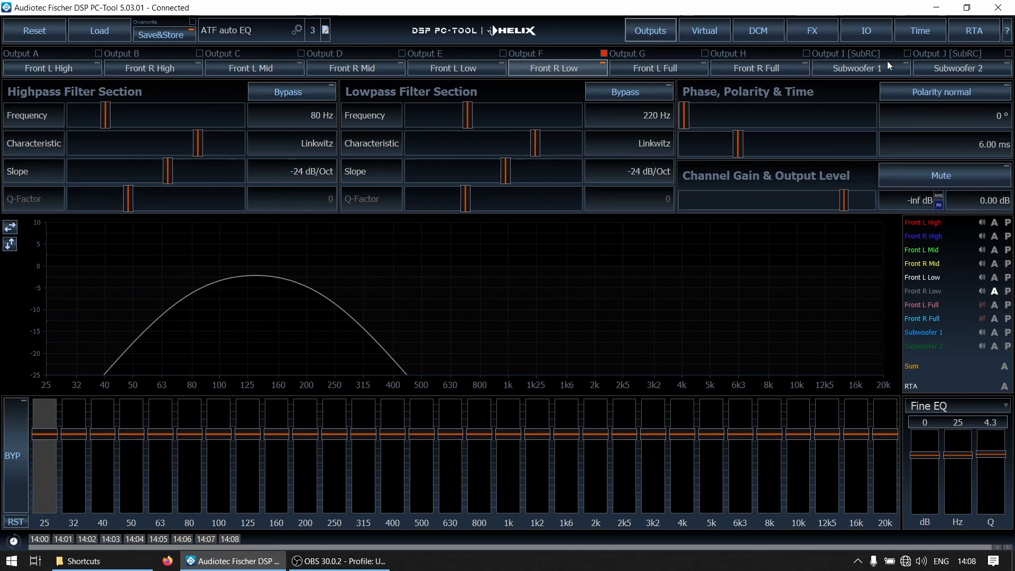
pyautogui.click(862, 68)
pyautogui.click(925, 68)
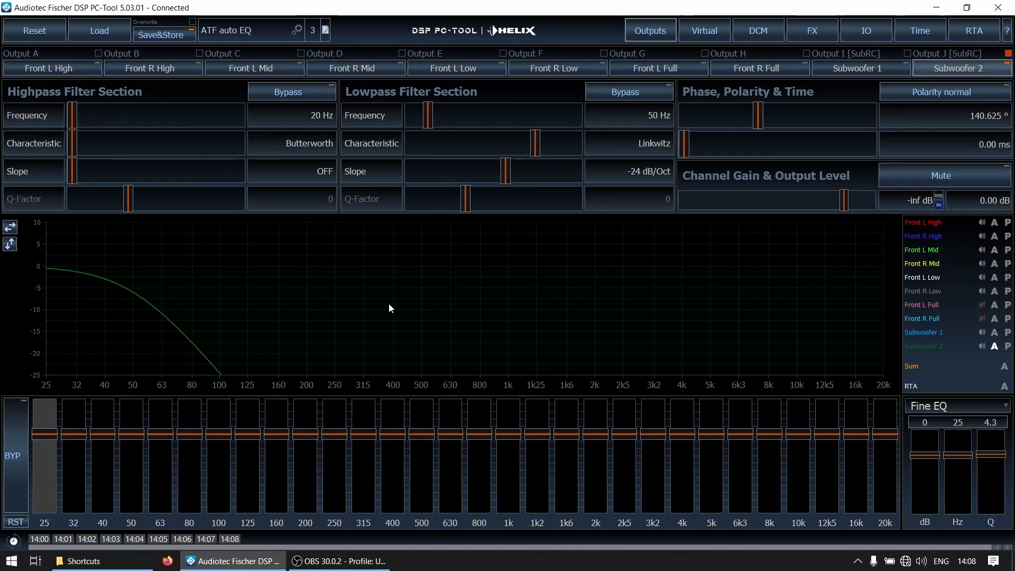
# Open the Real Time Analyzer's settings and select the Umik-1 (Gain: 18dB) microphone as the audio device.
pyautogui.click(975, 30)
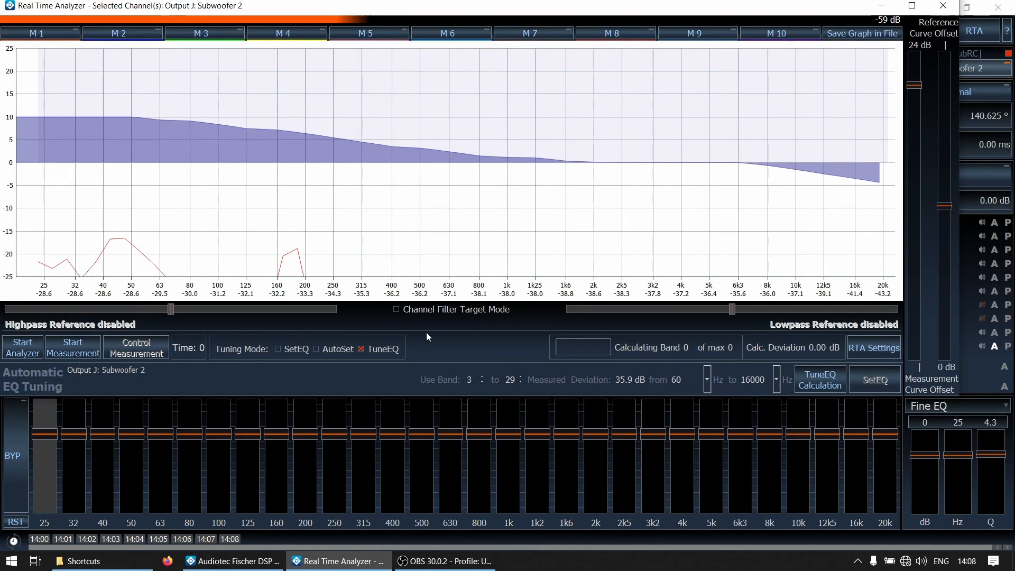
pyautogui.click(868, 354)
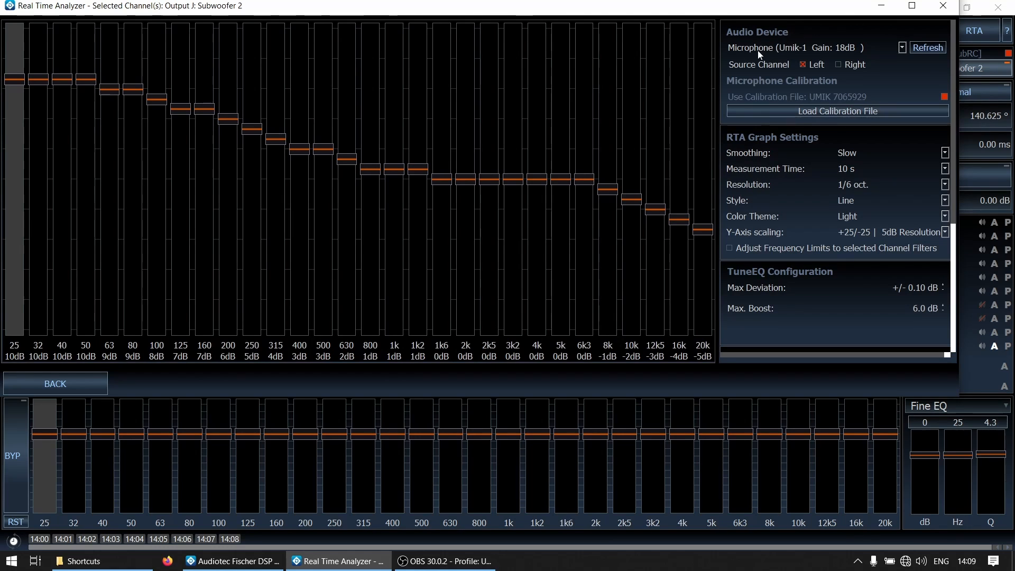
pyautogui.click(901, 47)
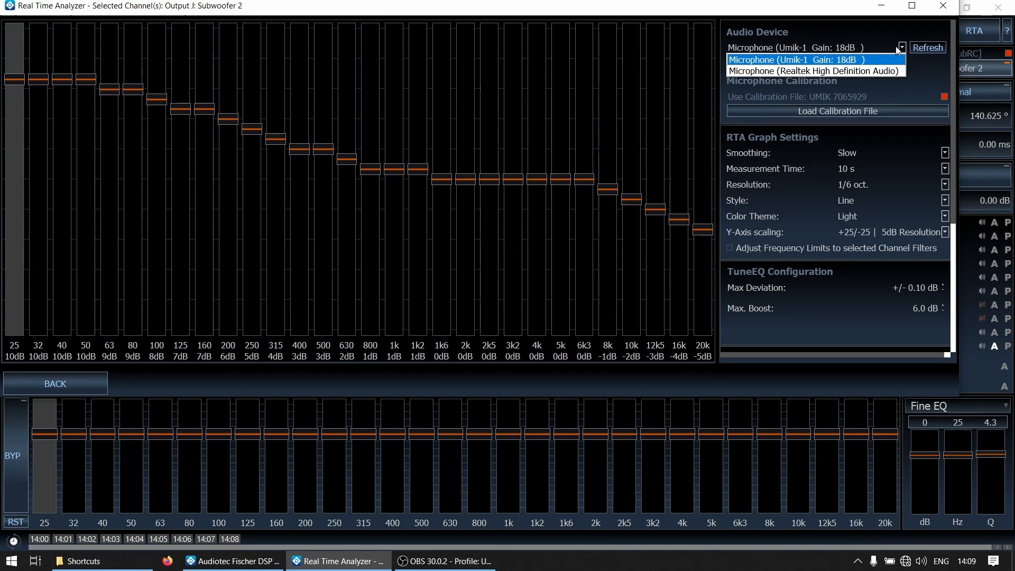
pyautogui.click(777, 60)
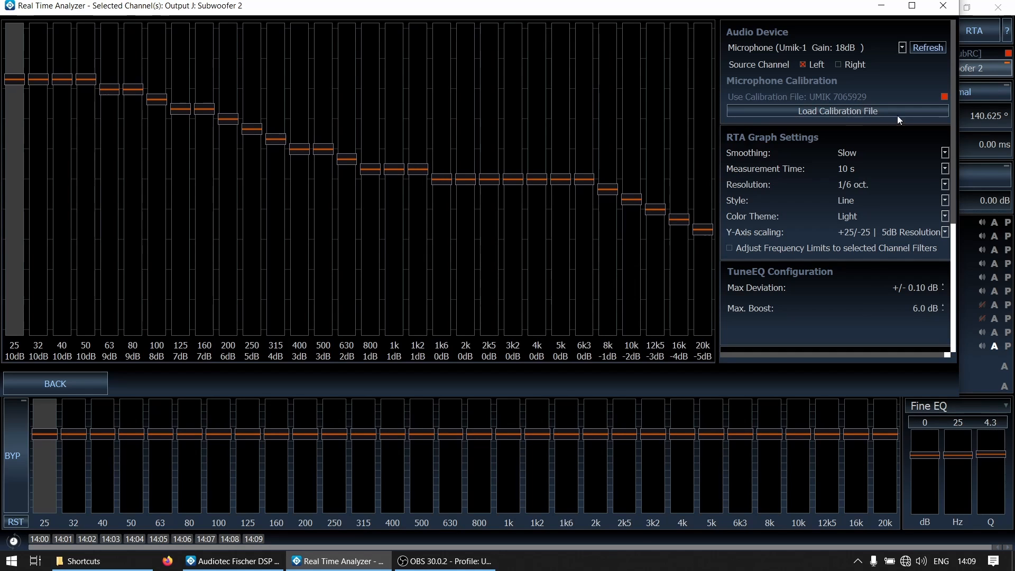
# Set the smoothing of the RTA graph to Slow.
pyautogui.moveTo(954, 129); pyautogui.dragTo(954, 177)
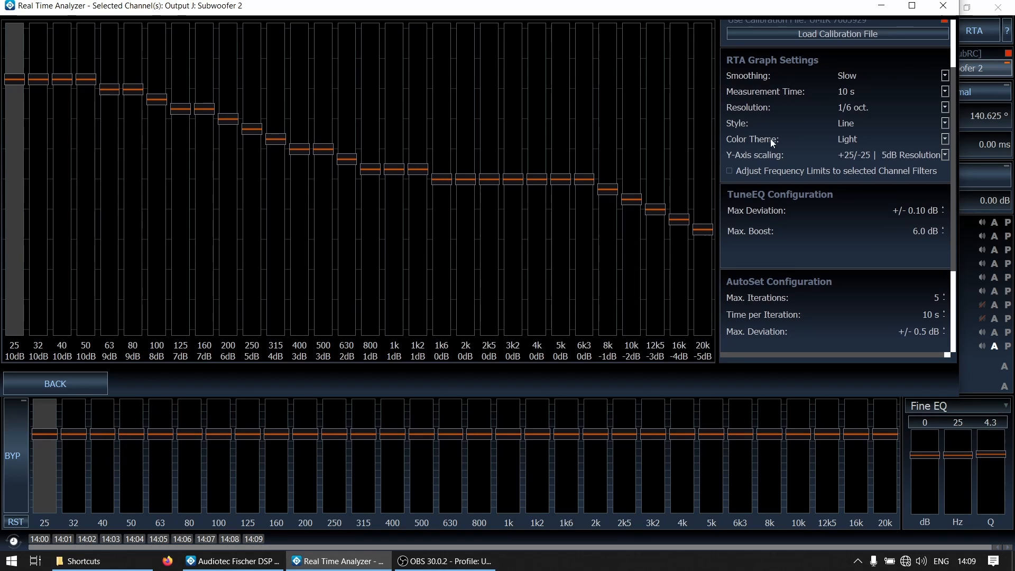
pyautogui.click(845, 74)
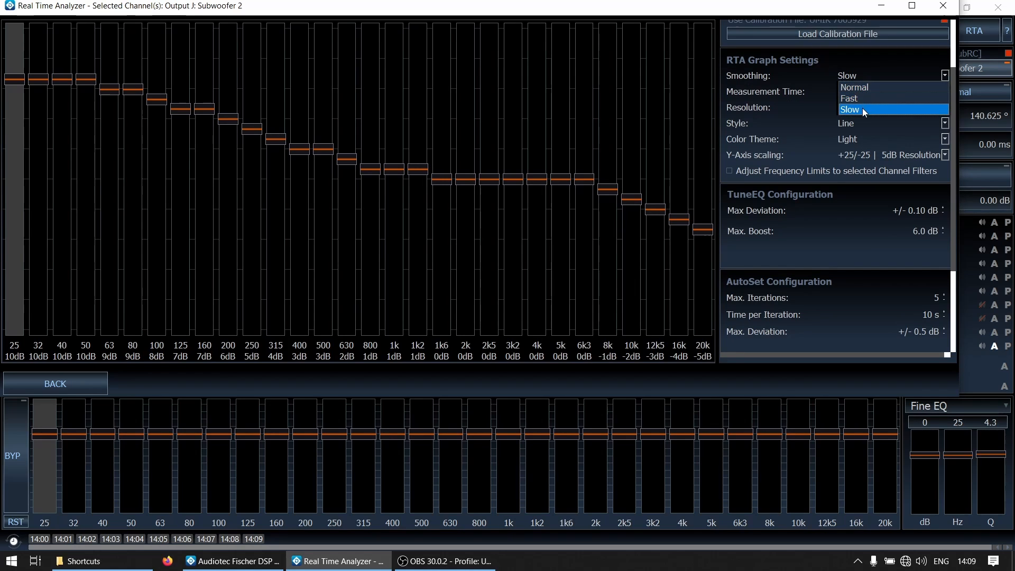
pyautogui.click(863, 109)
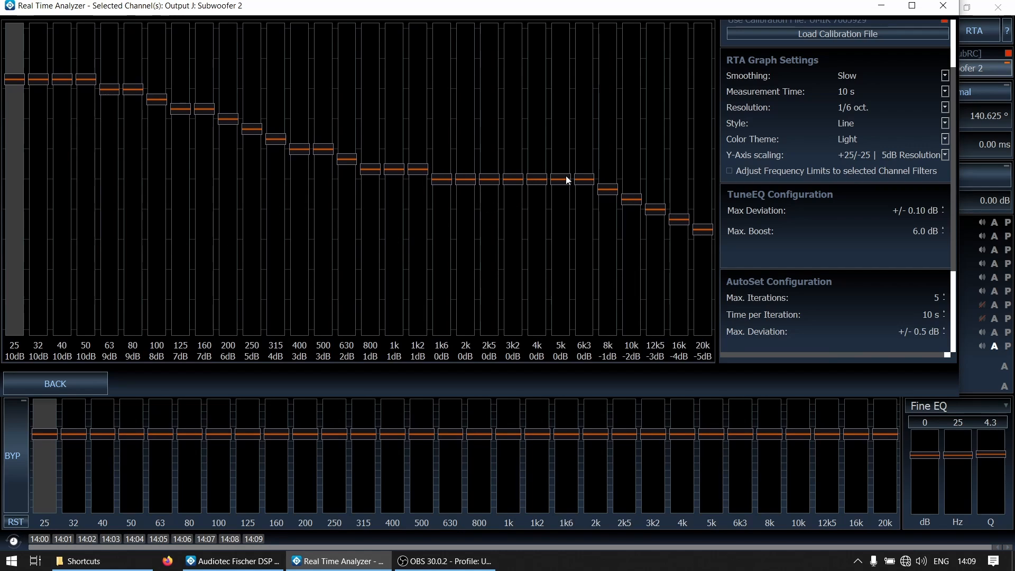
# Check the available measurement times for the RTA graph and select 10 s.
pyautogui.click(851, 91)
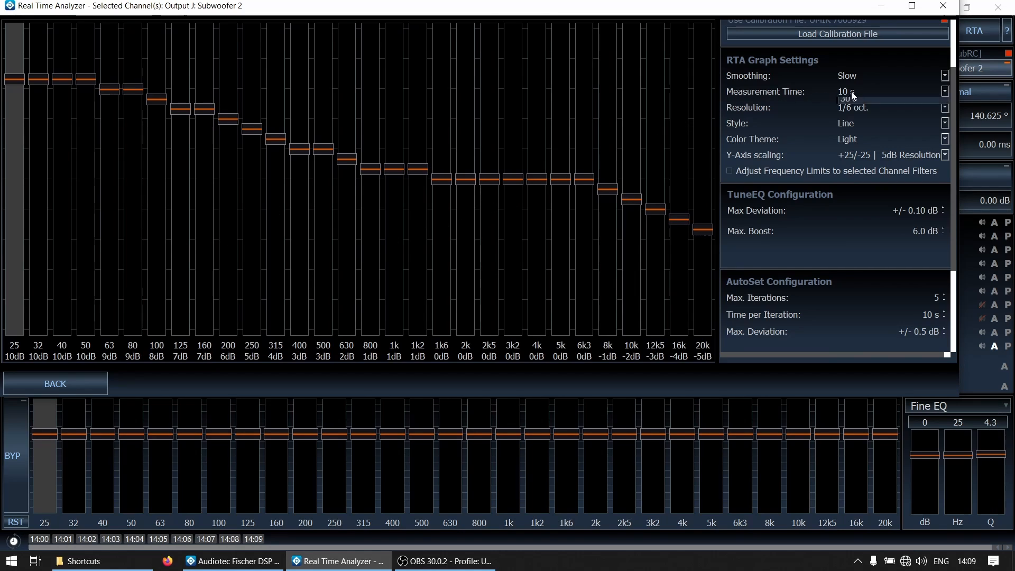
pyautogui.click(851, 91)
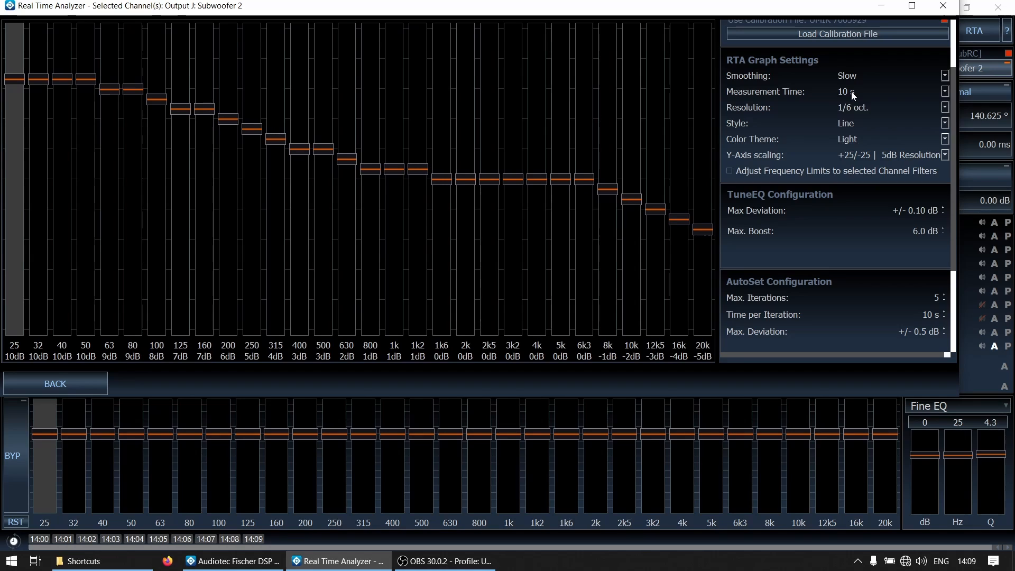
pyautogui.click(851, 91)
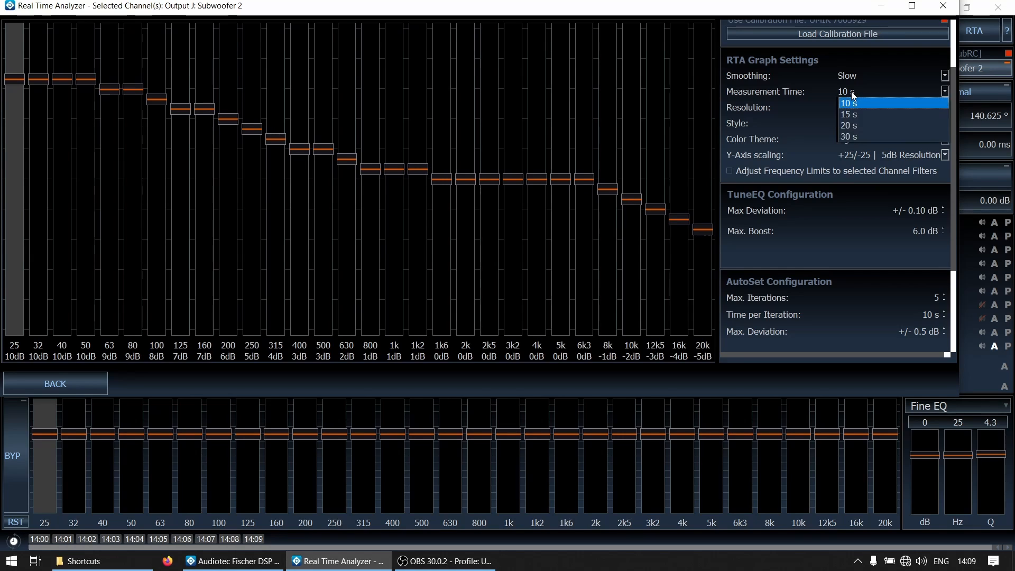
pyautogui.click(851, 91)
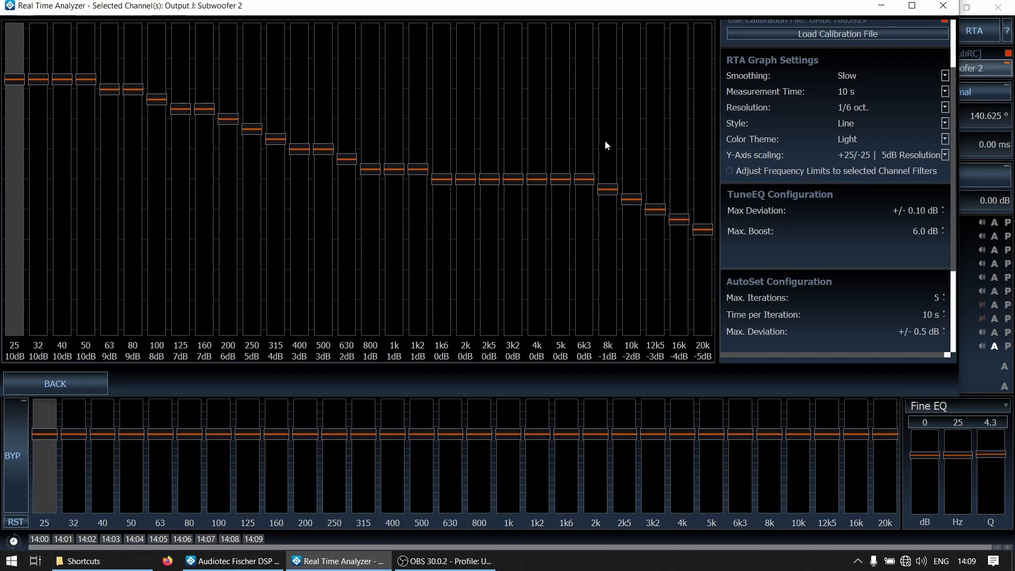
pyautogui.click(864, 89)
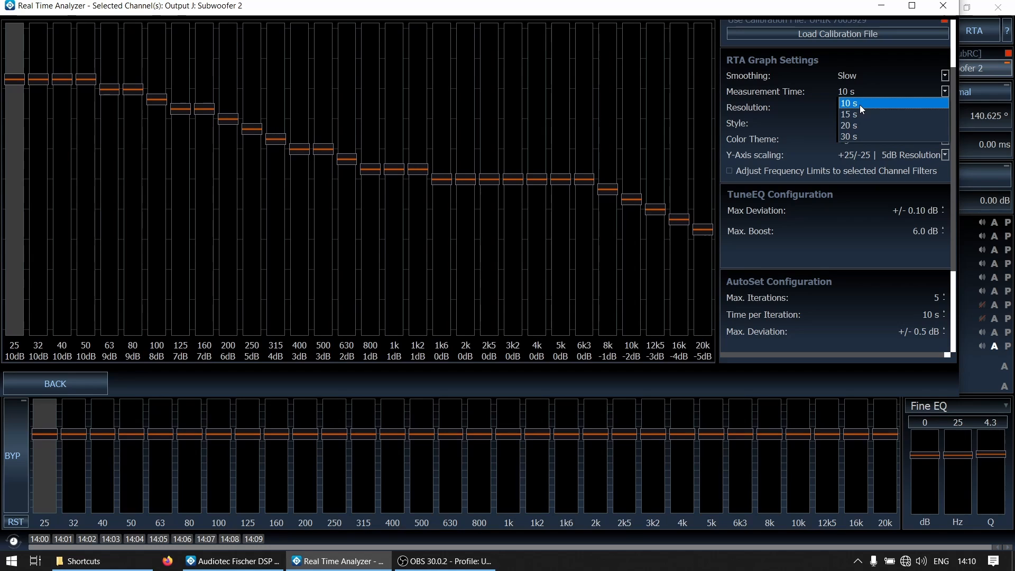
pyautogui.click(859, 105)
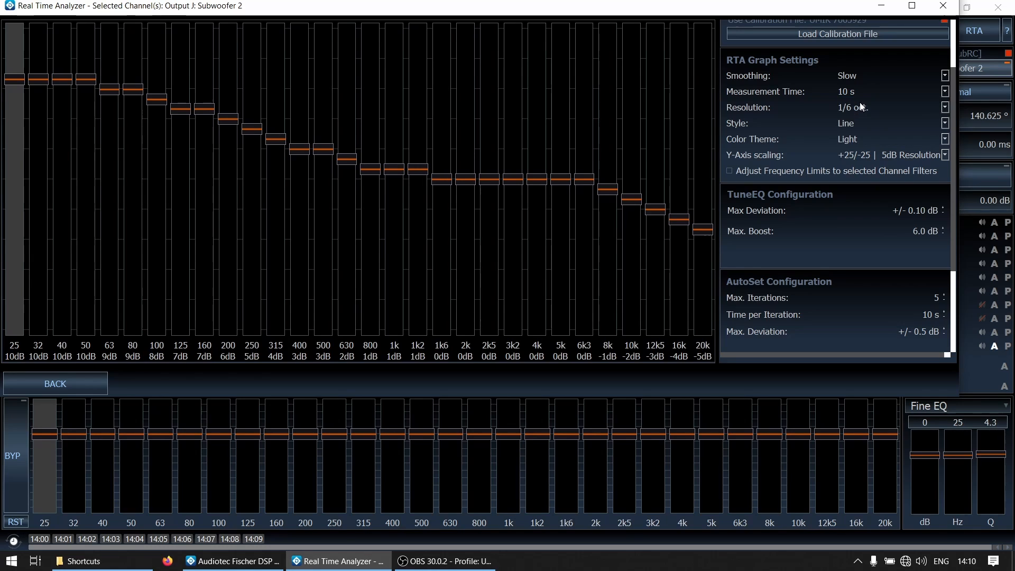
pyautogui.click(854, 94)
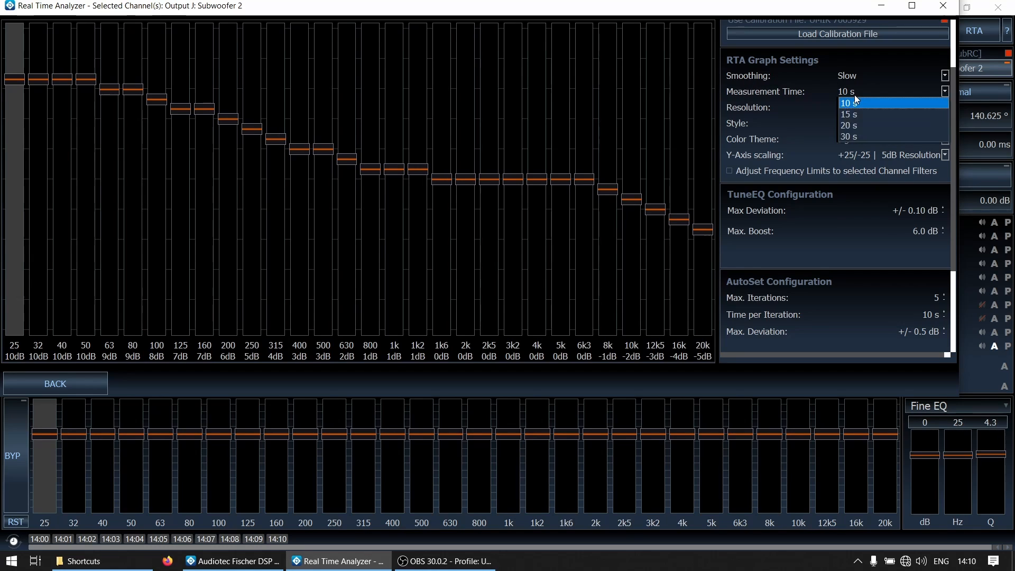
pyautogui.click(854, 94)
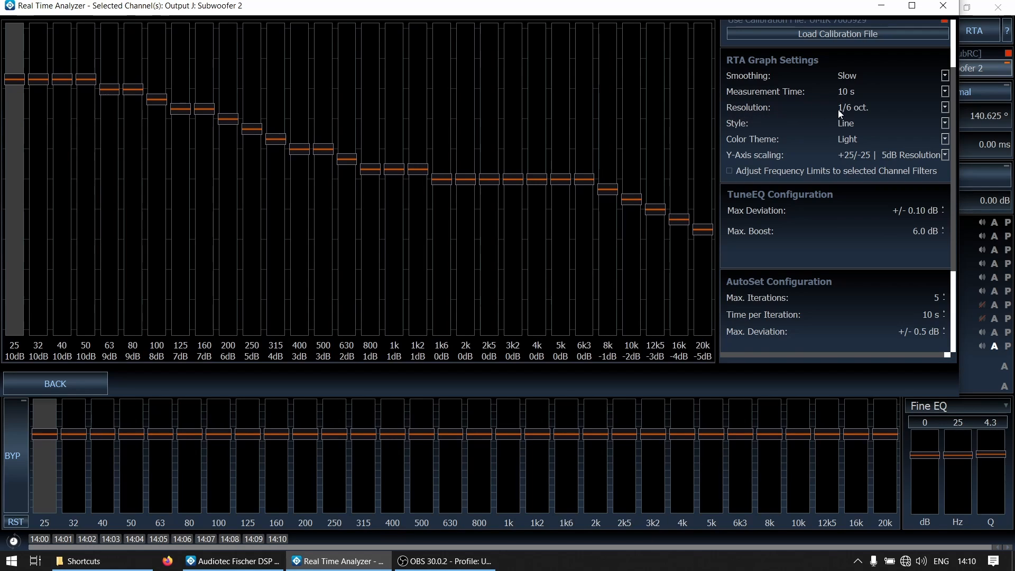
# Set the RTA graph resolution to 1/6 oct. and keep the Line style.
pyautogui.click(859, 107)
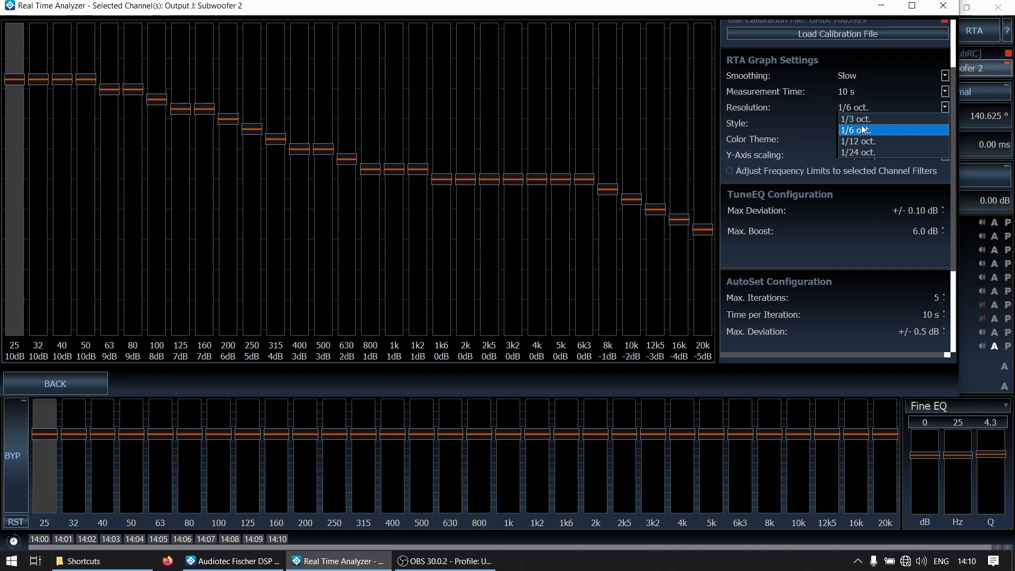
pyautogui.click(862, 130)
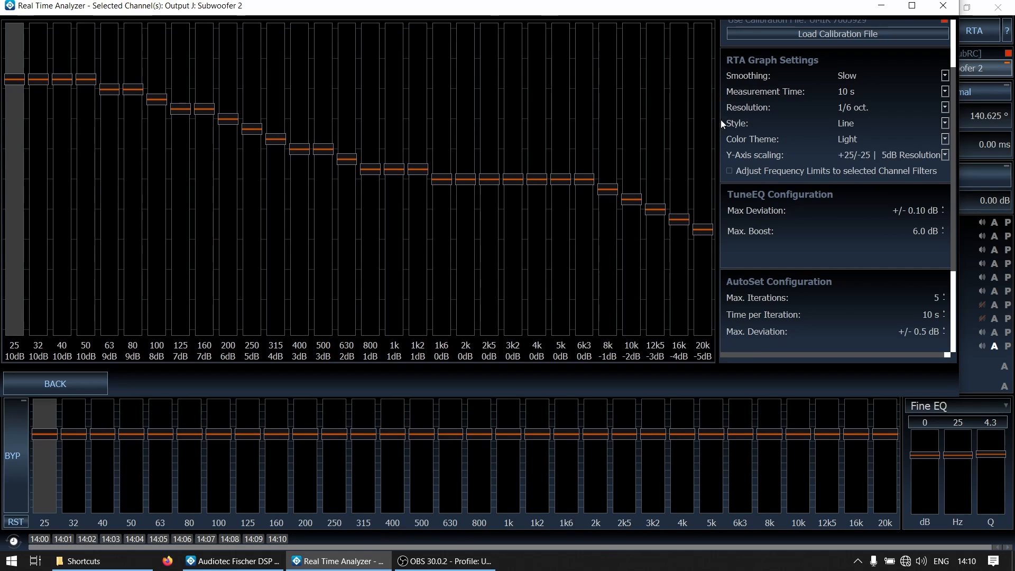
pyautogui.click(852, 124)
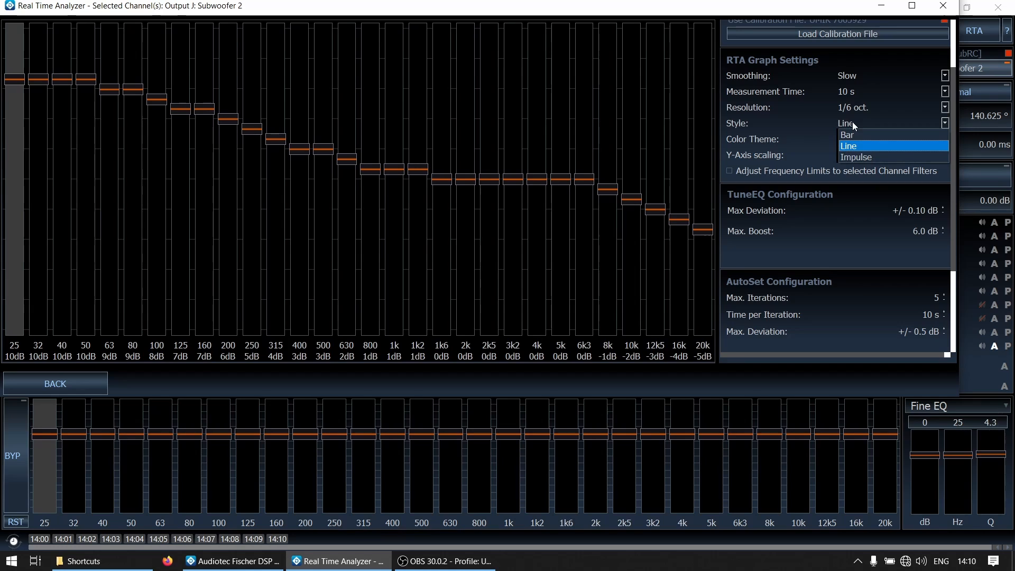
pyautogui.click(852, 123)
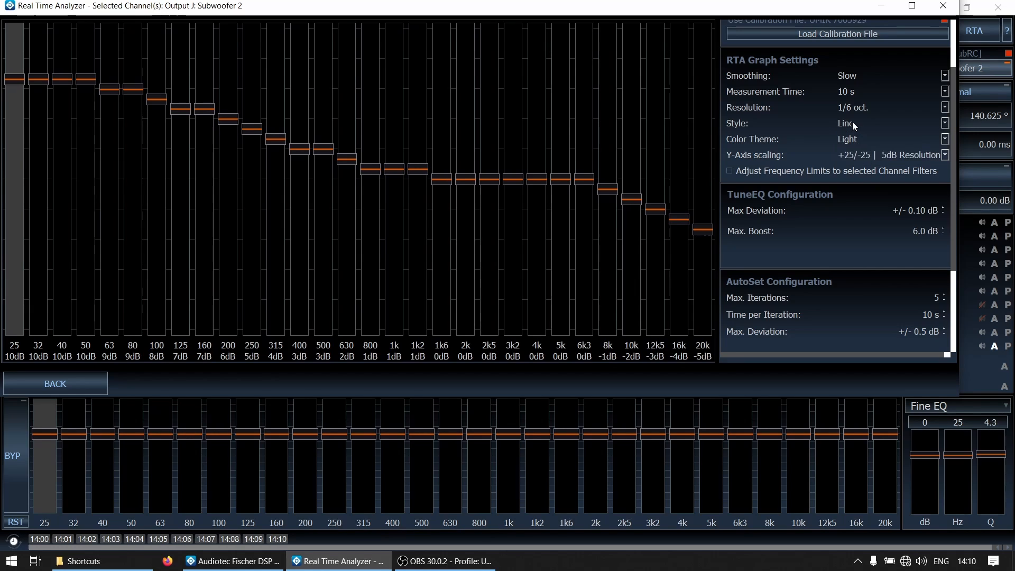
# Return to the analyzer graph, run the live analyzer briefly to view the line display, and stop it.
pyautogui.click(71, 388)
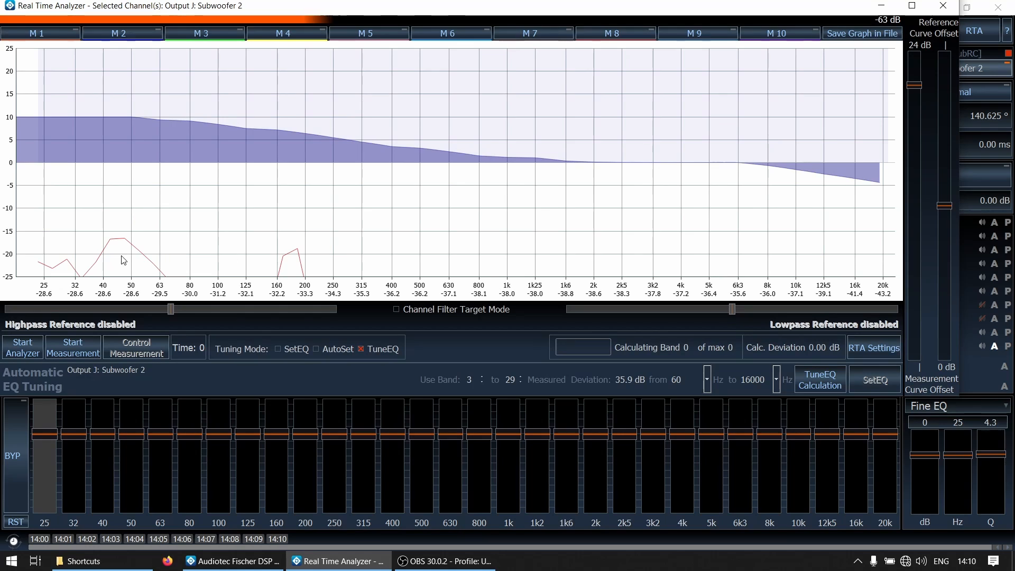
pyautogui.click(34, 345)
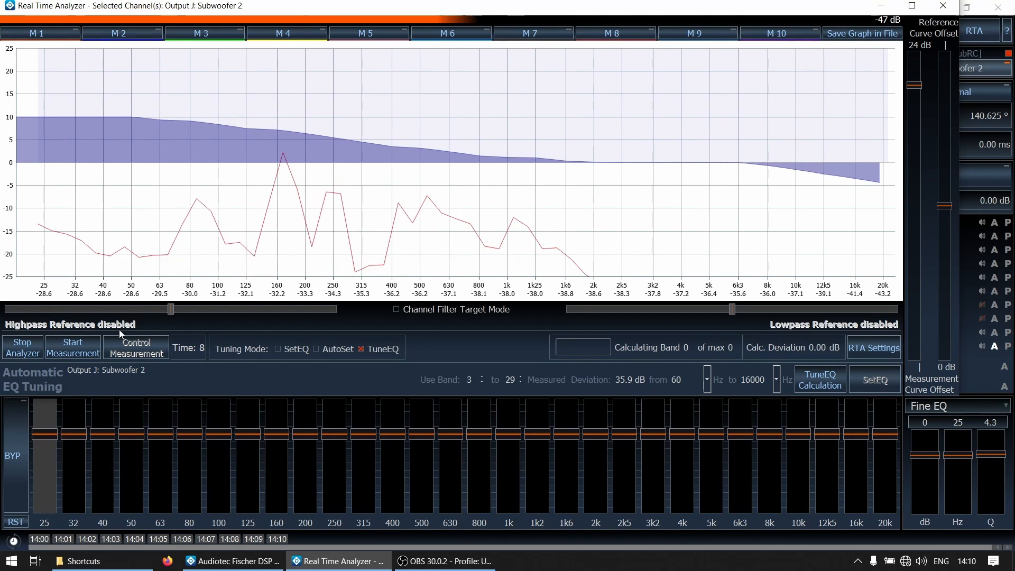
pyautogui.click(23, 351)
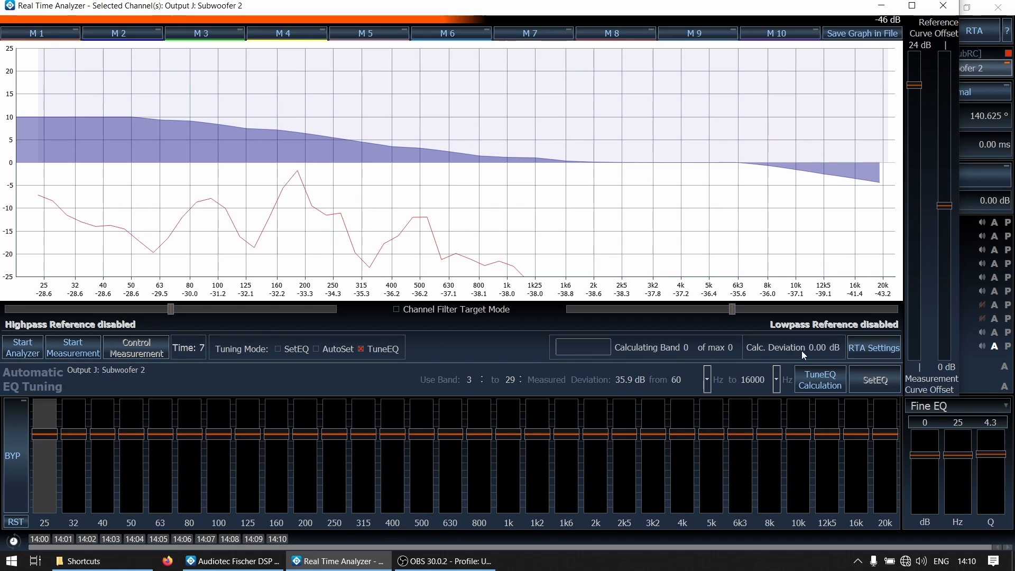
# Reopen the RTA settings and set the reference curve to Flat.
pyautogui.click(865, 347)
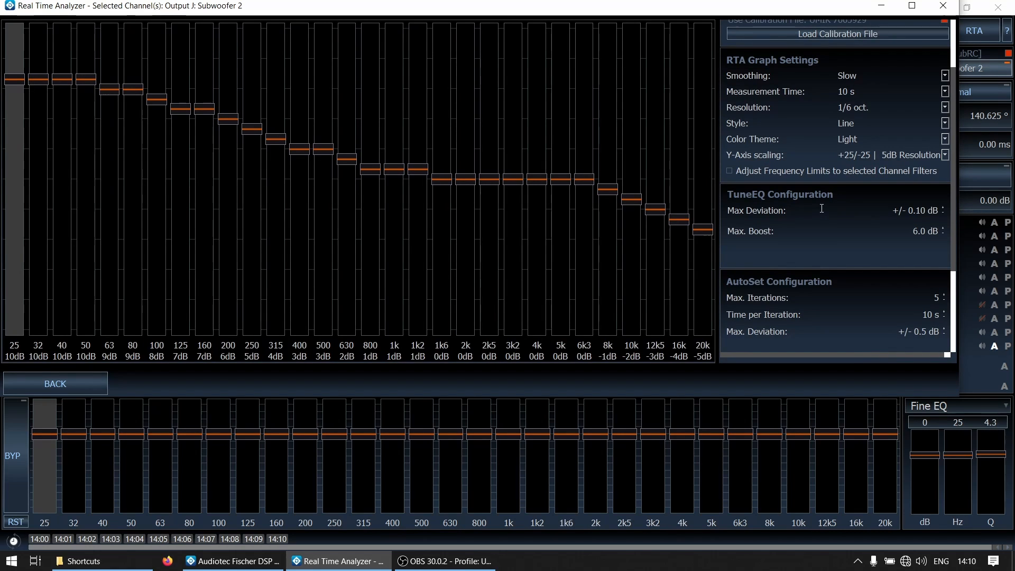
pyautogui.scroll(-3, 848, 243)
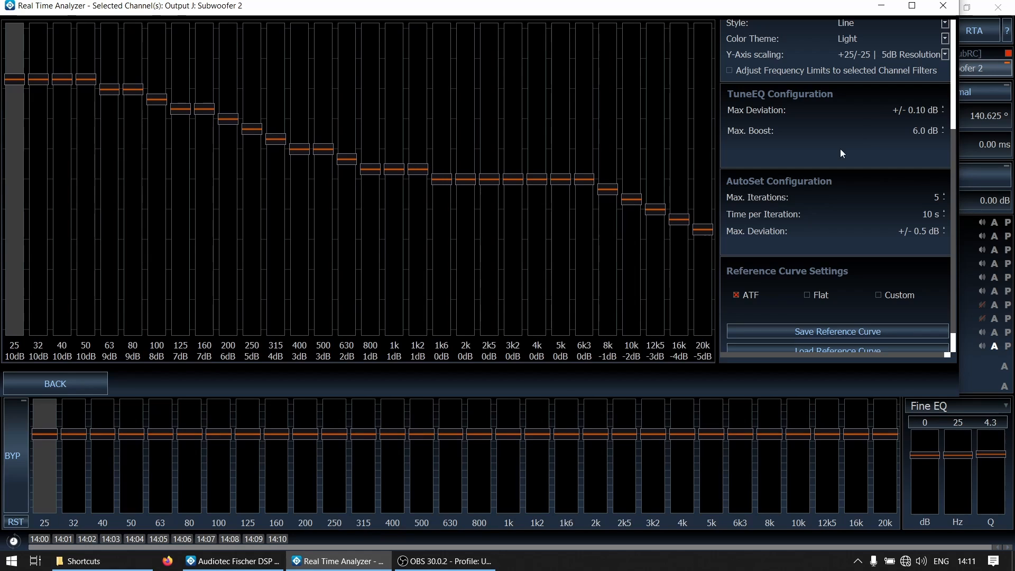
pyautogui.scroll(-1, 811, 158)
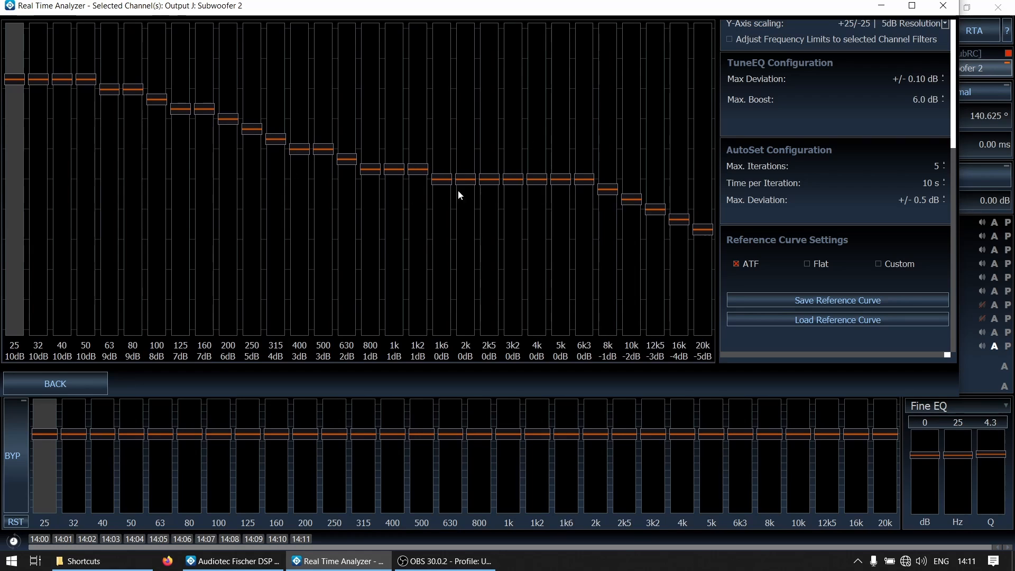
pyautogui.click(806, 266)
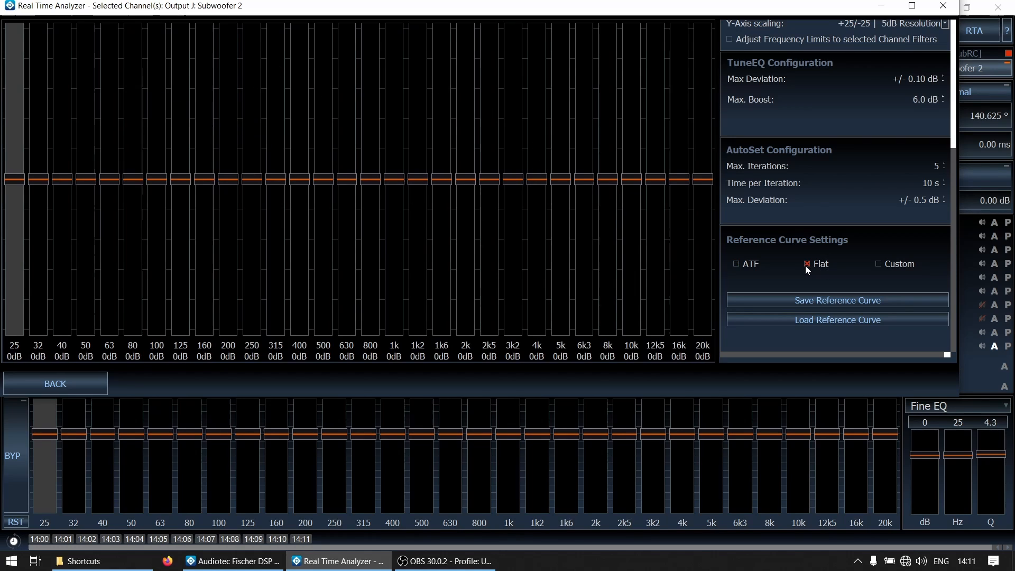
# Set the reference curve to ATF.
pyautogui.click(885, 267)
pyautogui.click(735, 264)
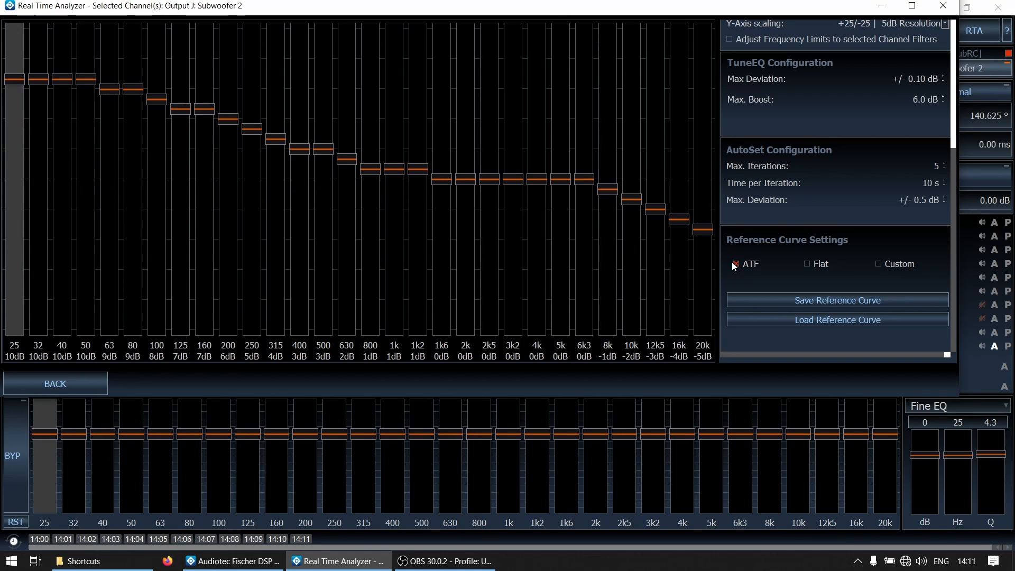
# Try custom reference levels of 0 dB at 8k and 10k and -2 dB at 12k5, and restore the ATF curve.
pyautogui.moveTo(607, 193); pyautogui.dragTo(651, 179)
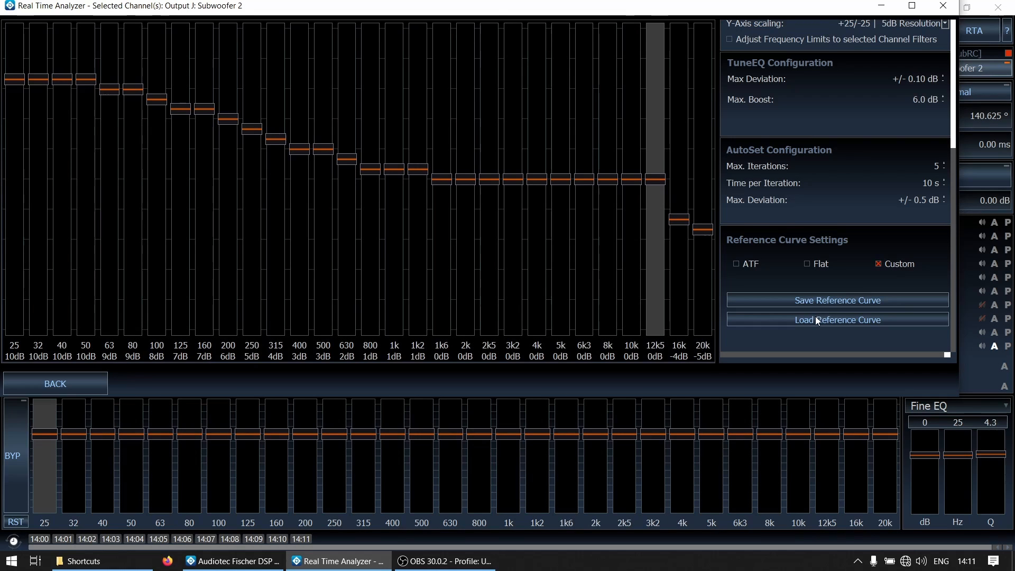
pyautogui.moveTo(652, 181); pyautogui.dragTo(651, 196)
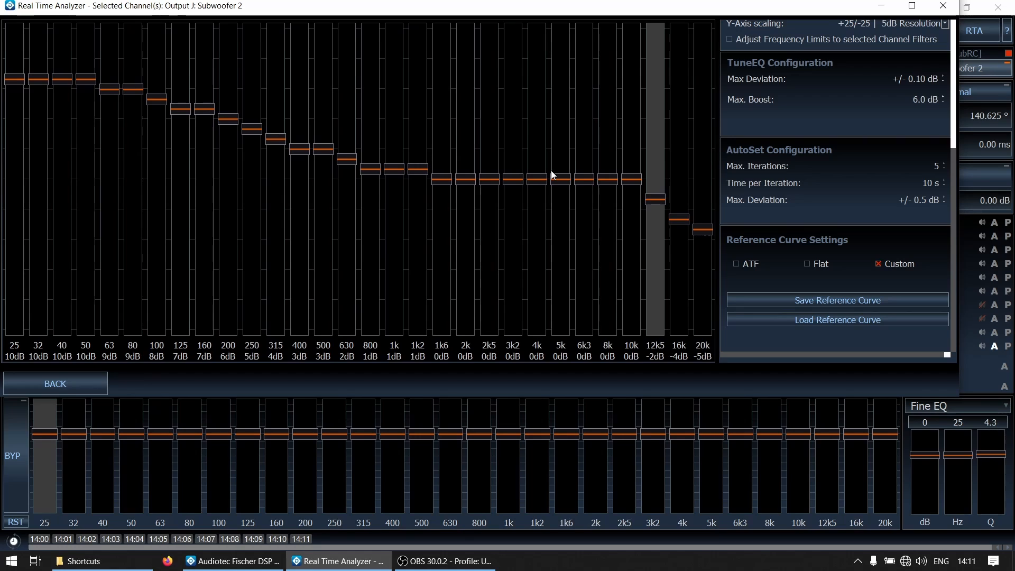
pyautogui.click(735, 263)
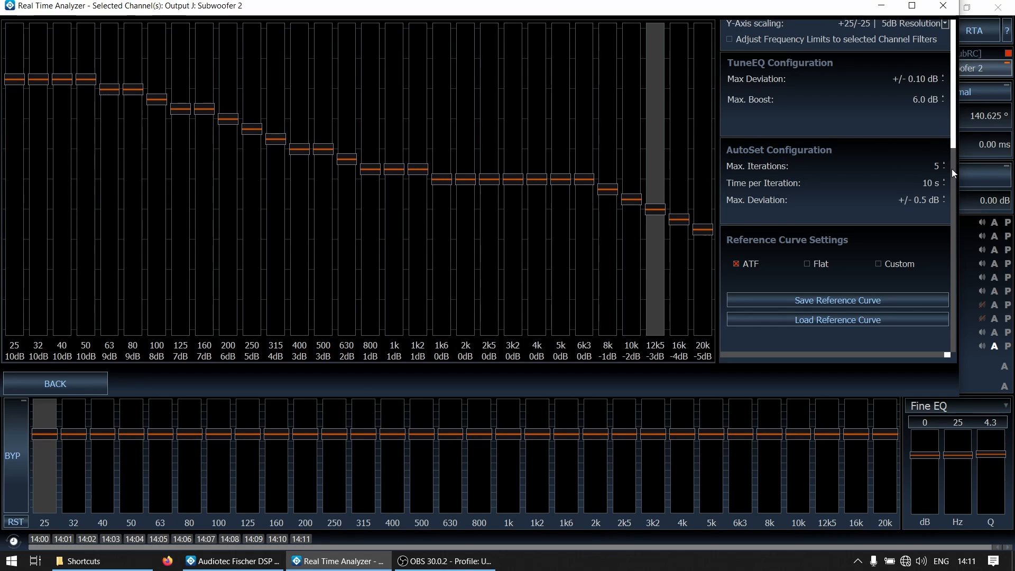
# Set the RTA graph's Y-axis scaling to +25/-50 with 5dB resolution and return to the analyzer graph.
pyautogui.moveTo(952, 170); pyautogui.dragTo(951, 78)
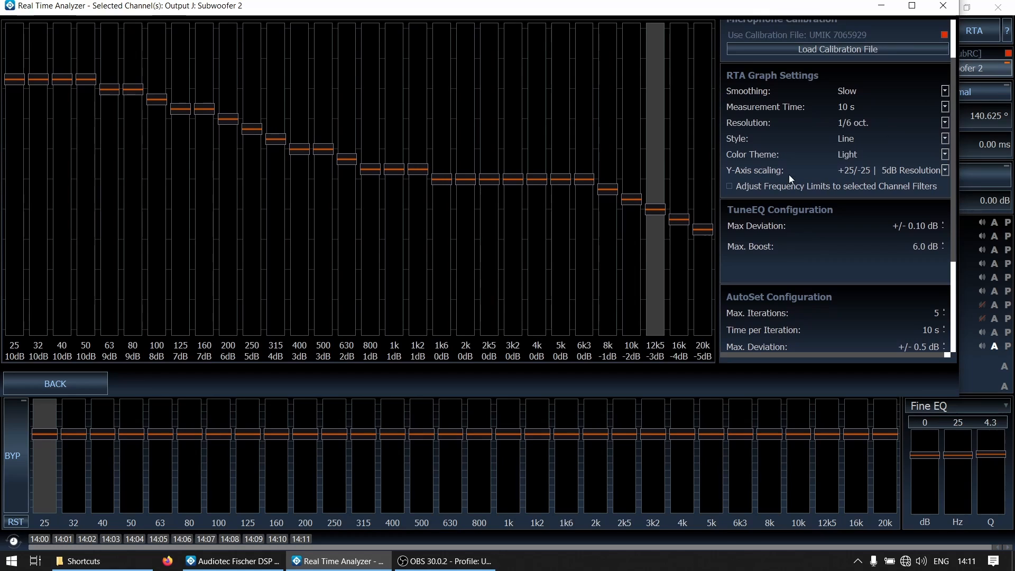
pyautogui.click(868, 171)
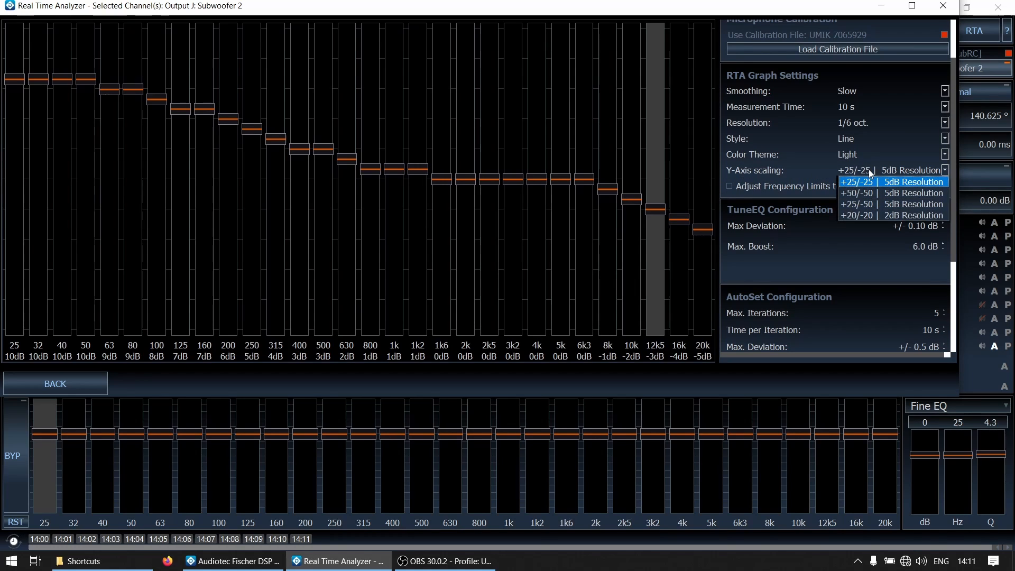
pyautogui.click(868, 208)
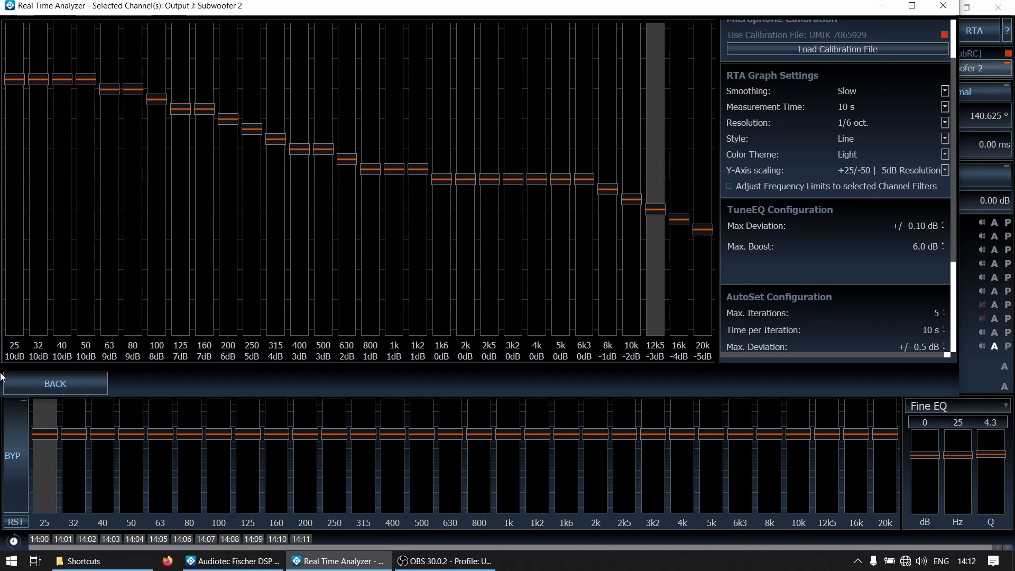
pyautogui.click(32, 385)
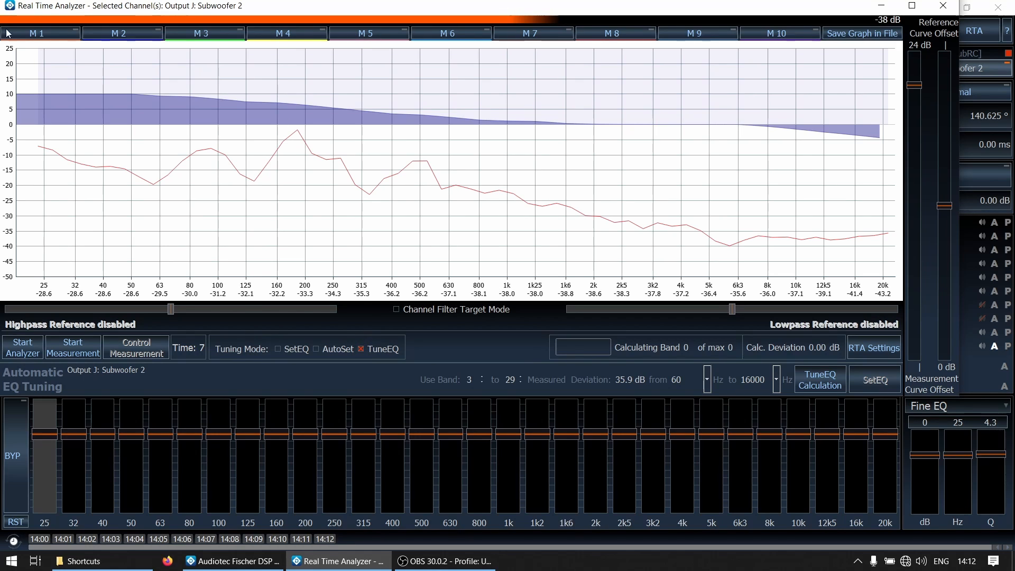
# Uncover the output channel controls behind the analyzer window, mute Output B briefly and unmute it.
pyautogui.moveTo(127, 9); pyautogui.dragTo(140, 73)
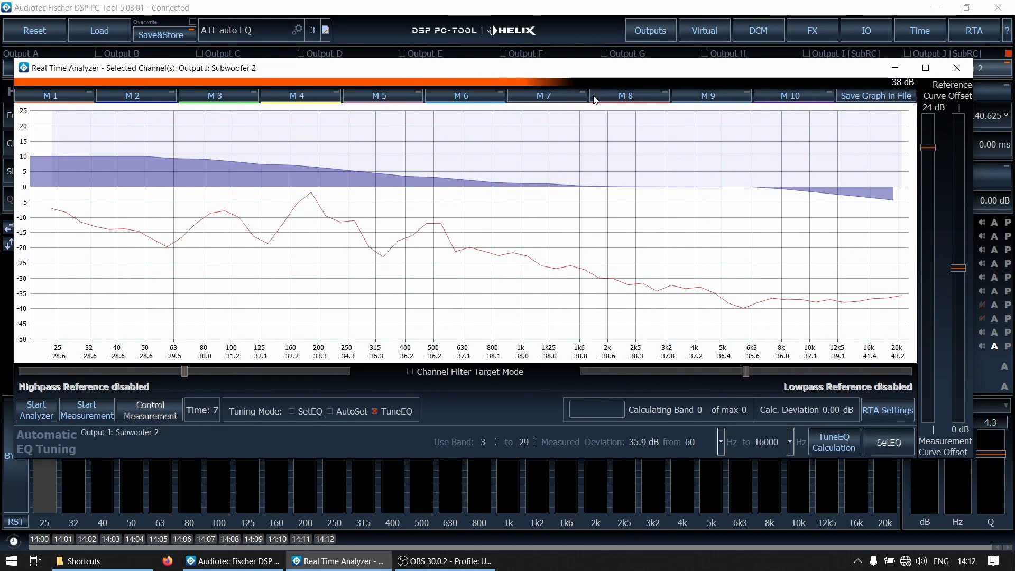
pyautogui.moveTo(511, 69); pyautogui.dragTo(487, 188)
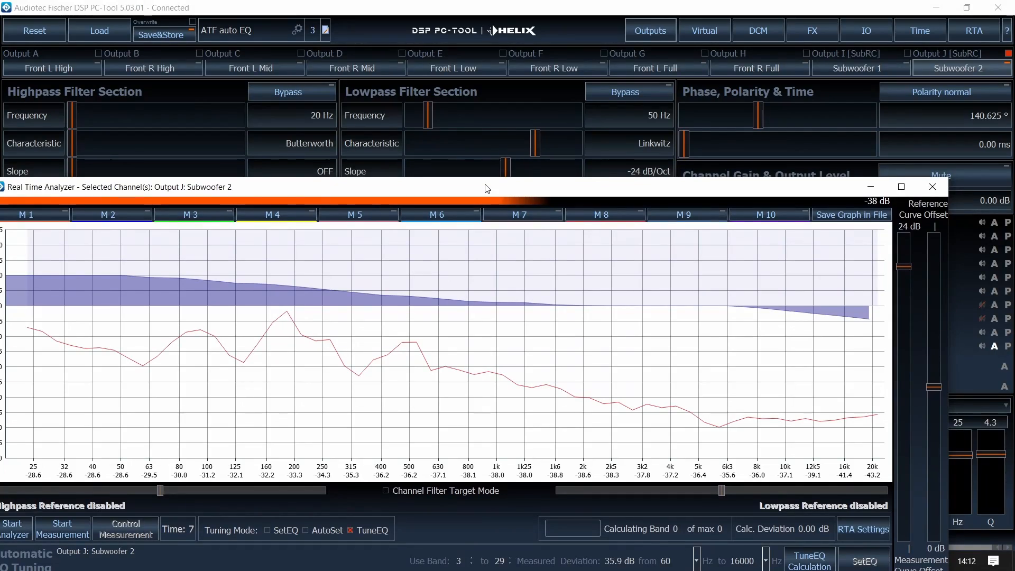
pyautogui.click(982, 236)
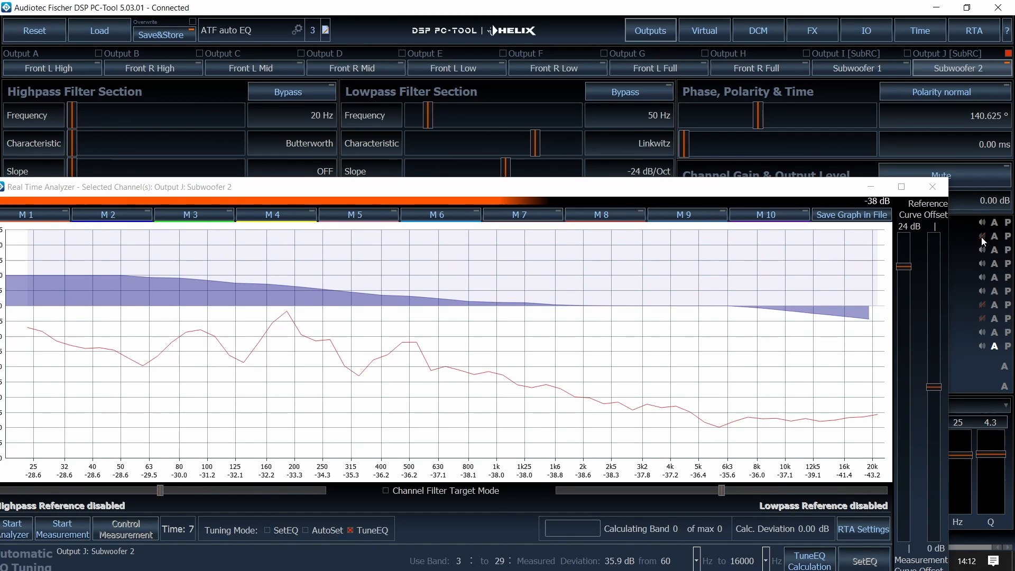
pyautogui.click(982, 237)
pyautogui.moveTo(640, 189); pyautogui.dragTo(657, 43)
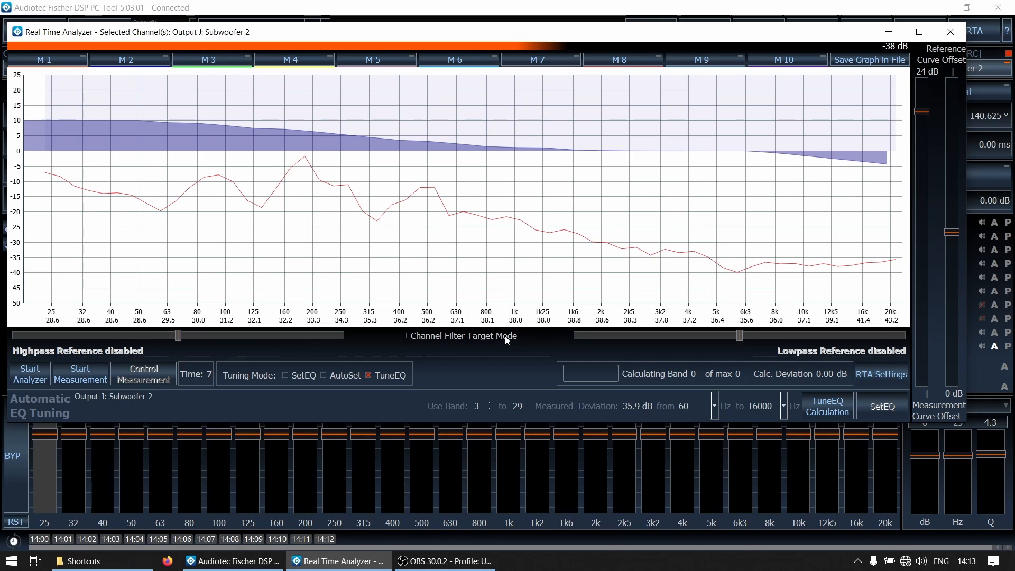
# Compare the reference curve with and without Channel Filter Target Mode, and leave the mode enabled.
pyautogui.click(402, 336)
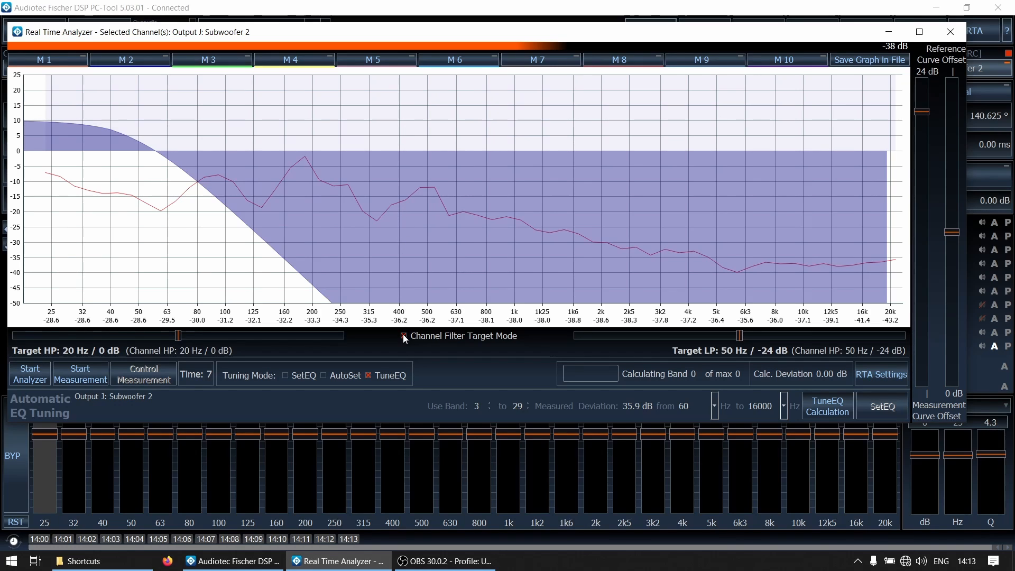
pyautogui.click(404, 337)
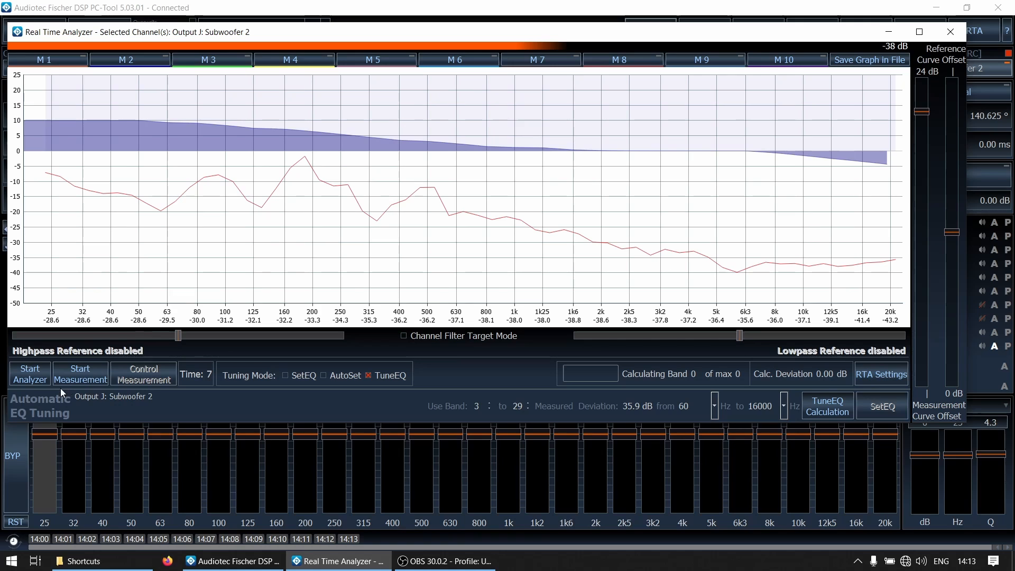
pyautogui.click(879, 374)
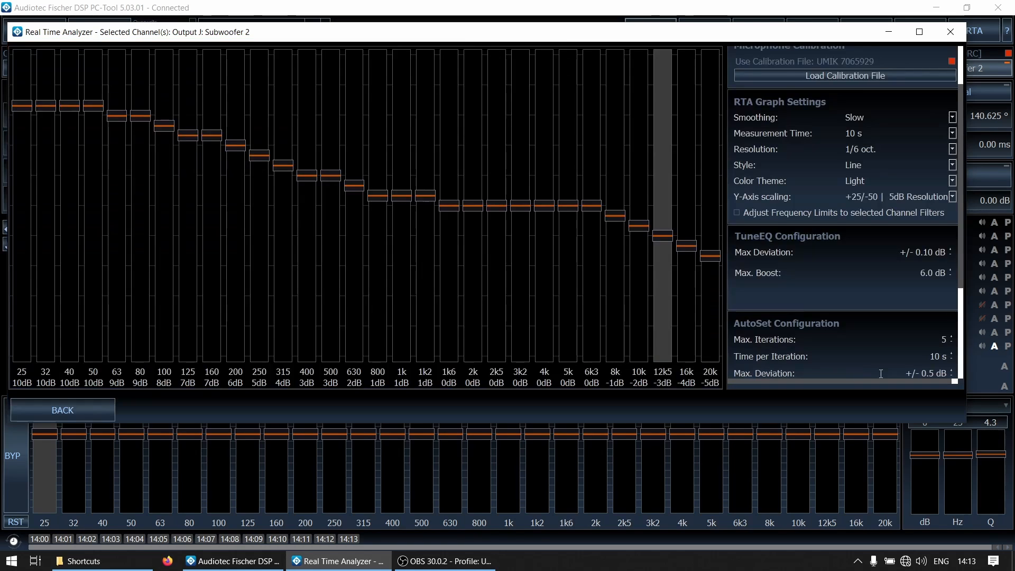
pyautogui.click(88, 411)
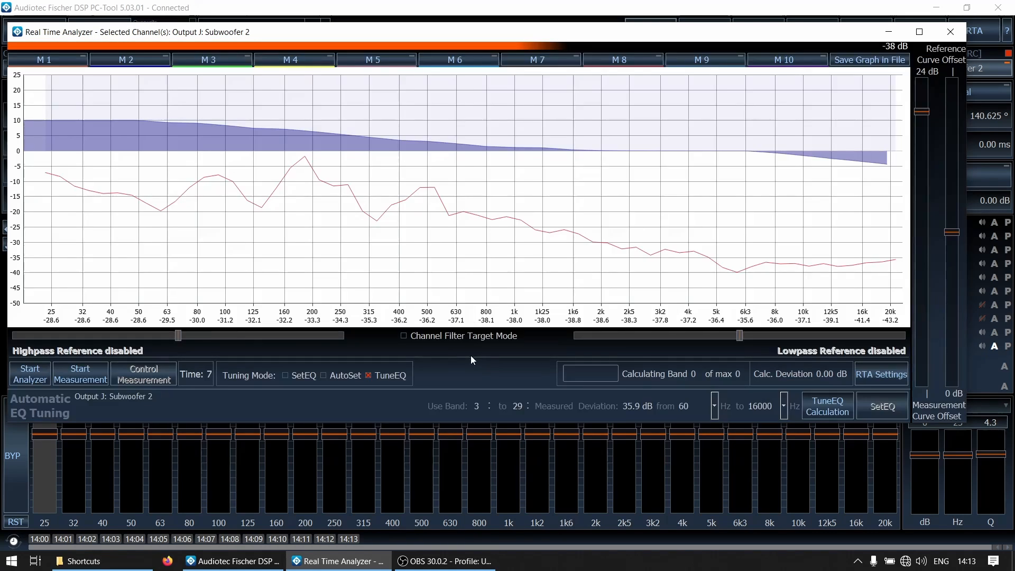
pyautogui.click(404, 335)
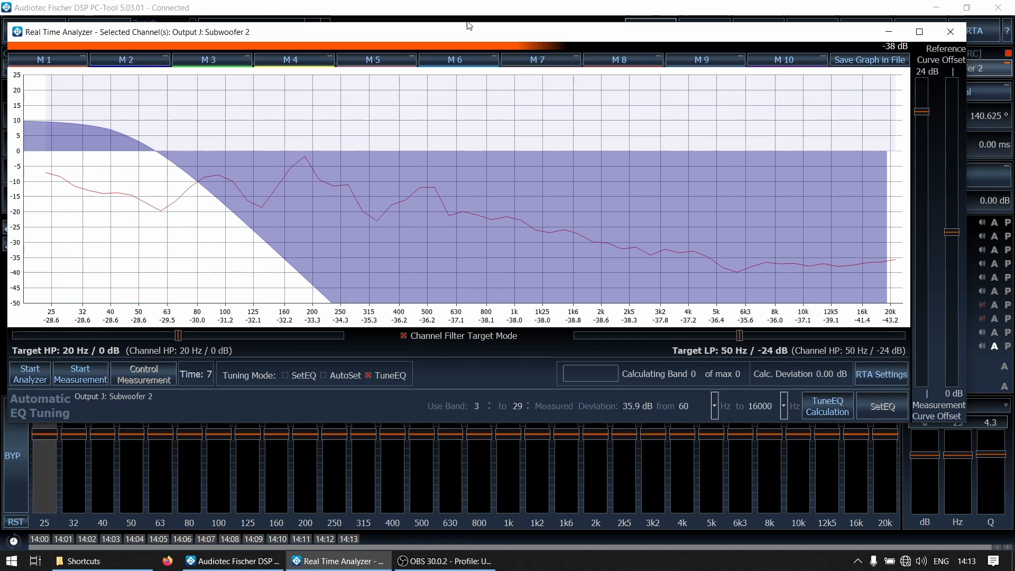
# Examine the filter-based target curves of the Front L High, Front R Mid, Front R Full and Subwoofer 1 outputs.
pyautogui.moveTo(467, 37); pyautogui.dragTo(466, 136)
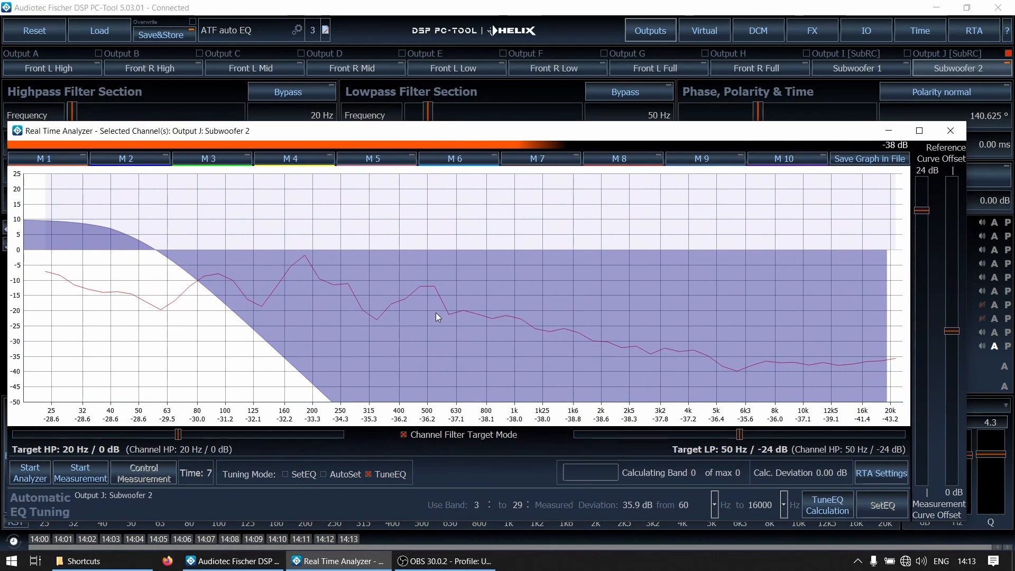
pyautogui.click(46, 68)
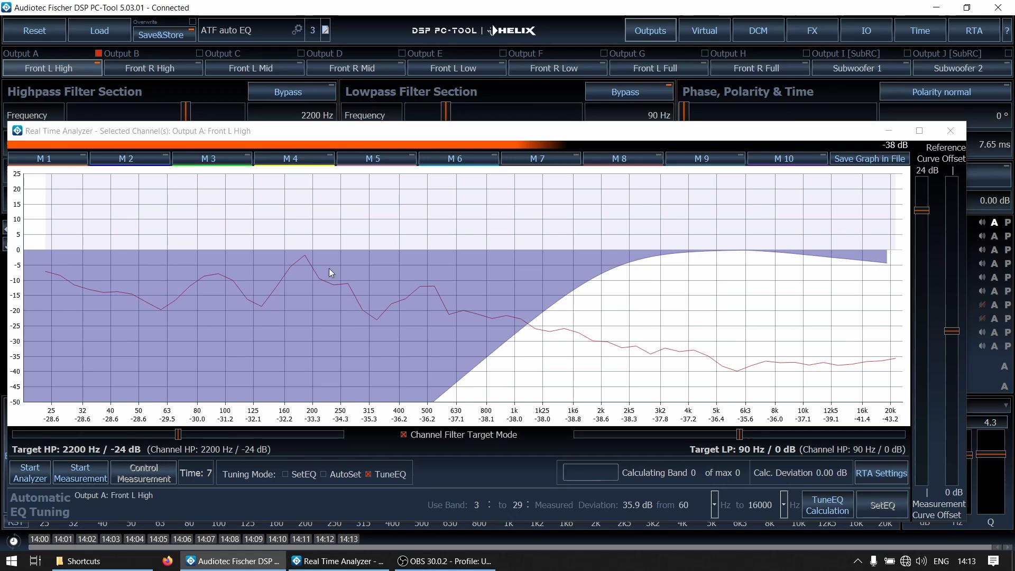
pyautogui.click(345, 66)
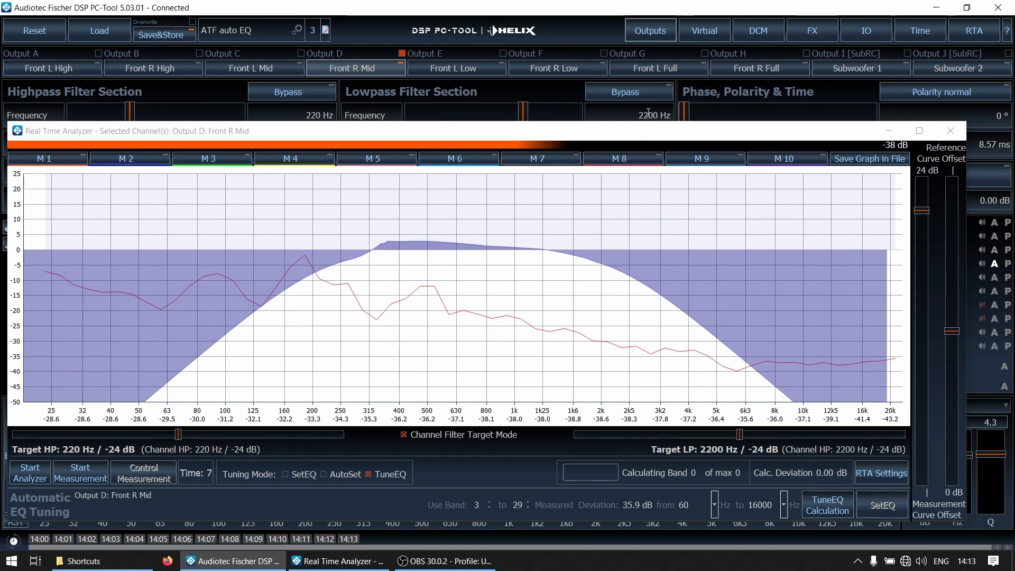
pyautogui.click(767, 67)
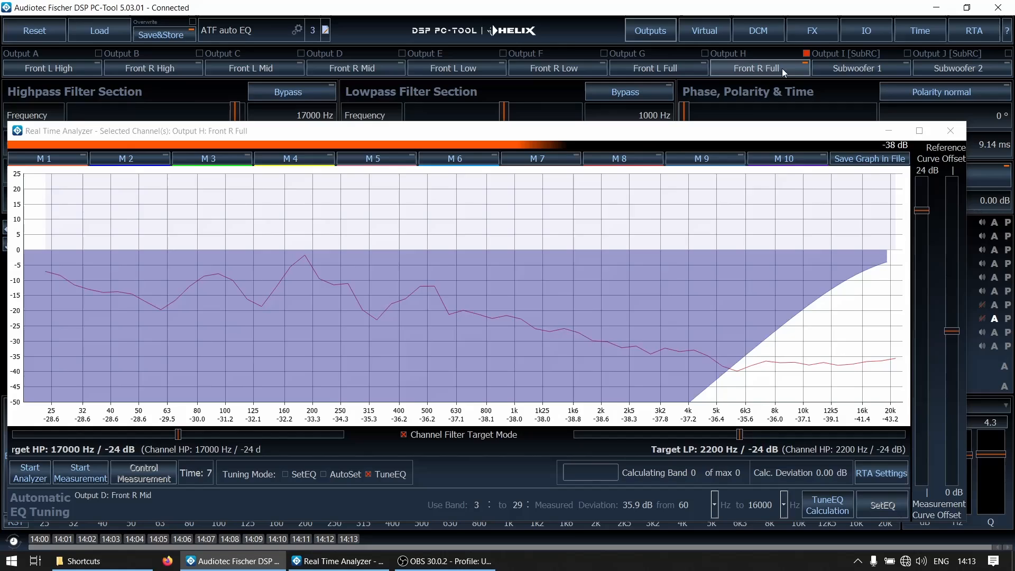
pyautogui.click(819, 70)
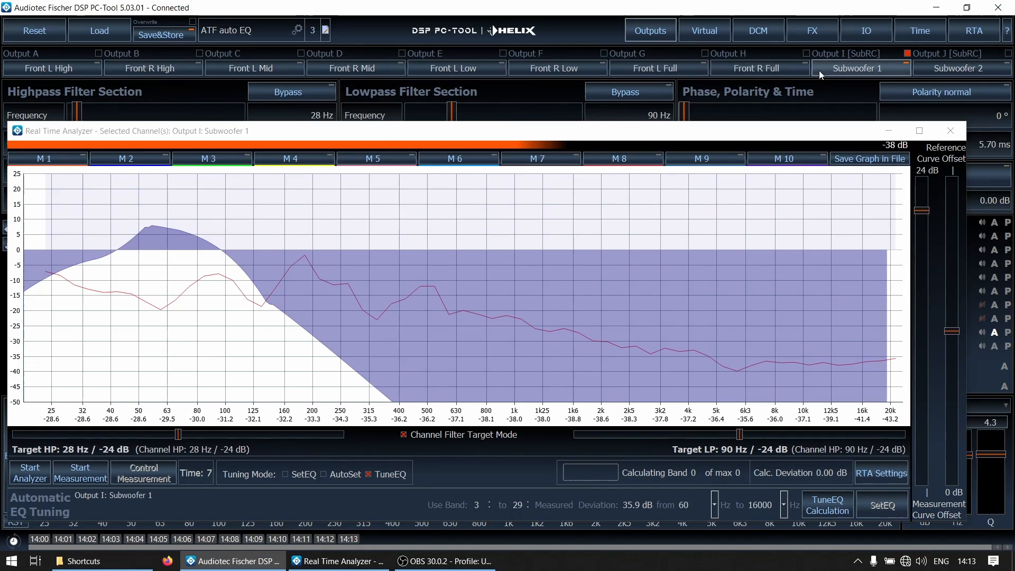
# Select the Front L Mid output and start the live analyzer against its target curve.
pyautogui.click(267, 71)
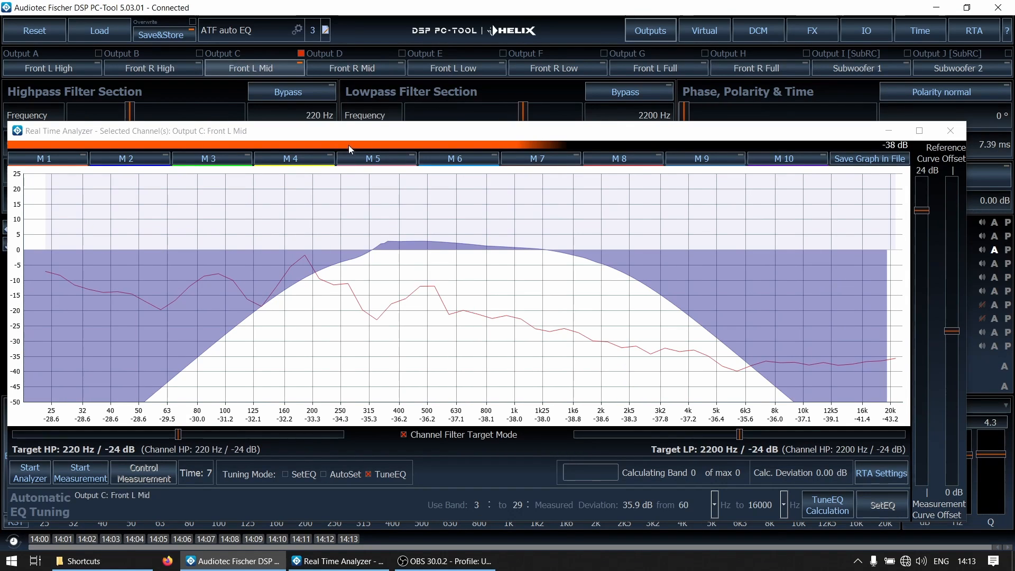
pyautogui.moveTo(351, 131); pyautogui.dragTo(371, 76)
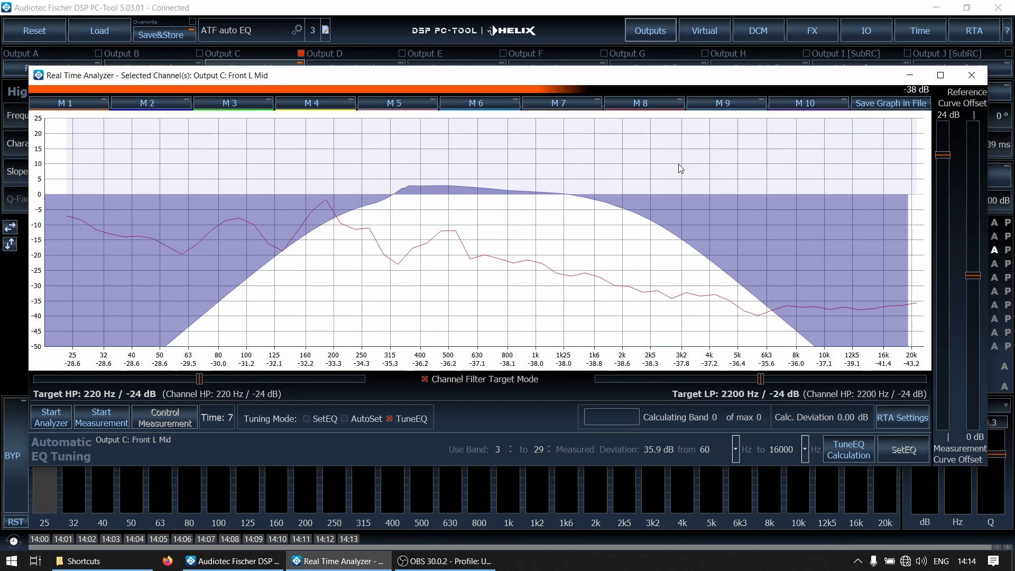
pyautogui.click(56, 424)
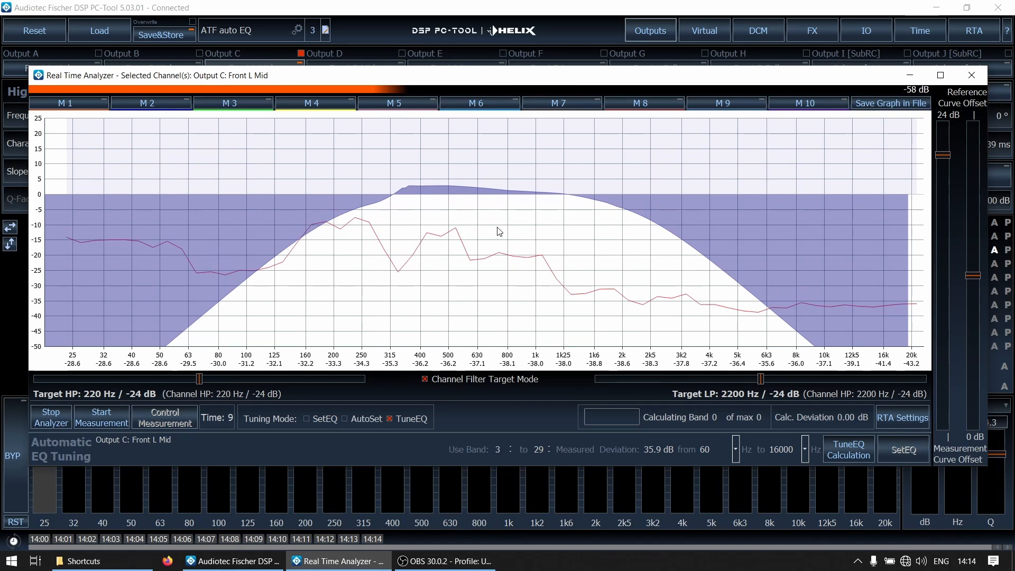